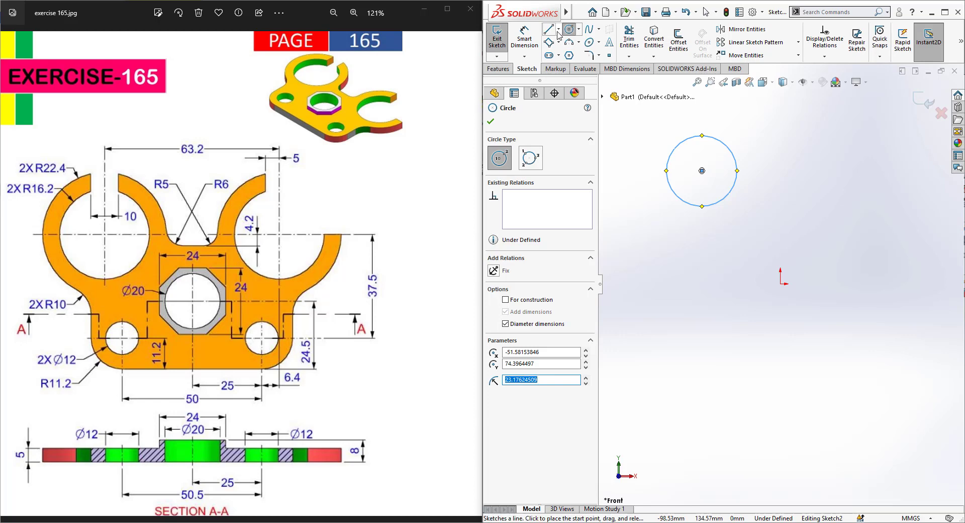
# - Sketch a connected line profile from the circle's lower edge about 52 mm down, across to the origin, up, and back horizontally into the circle
pyautogui.click(549, 29)
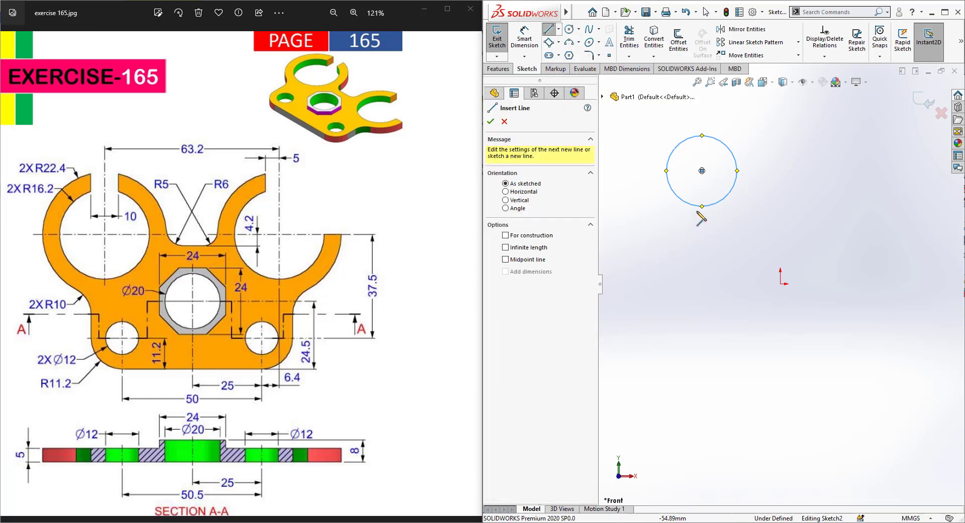
pyautogui.click(690, 205)
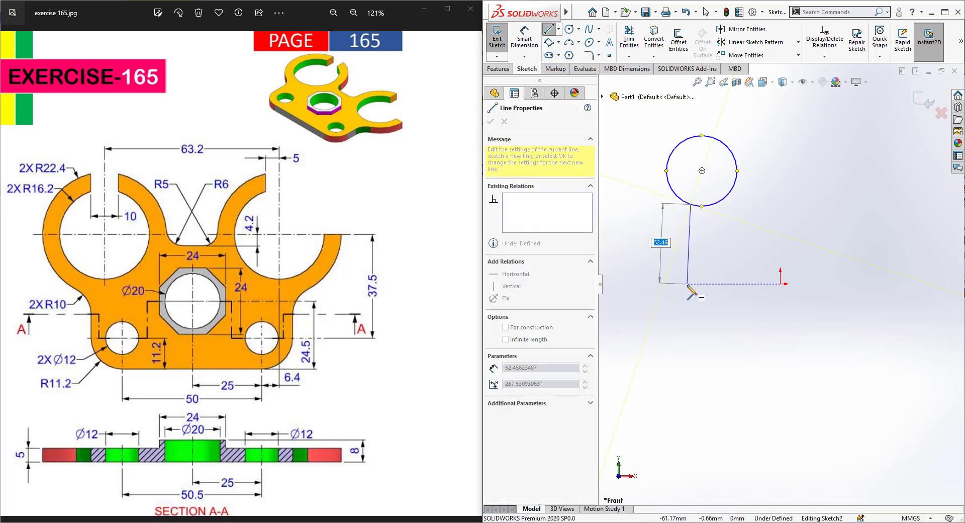
pyautogui.click(691, 284)
pyautogui.click(781, 284)
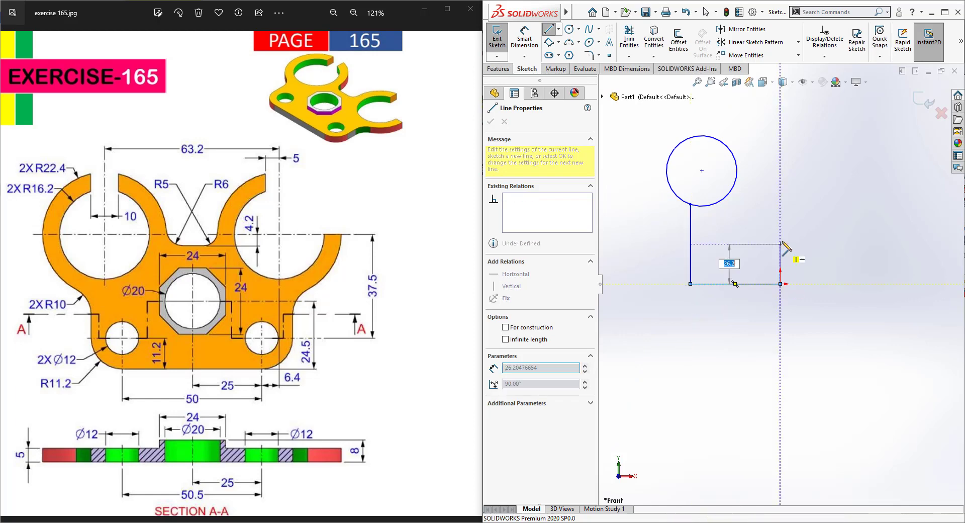
pyautogui.click(780, 181)
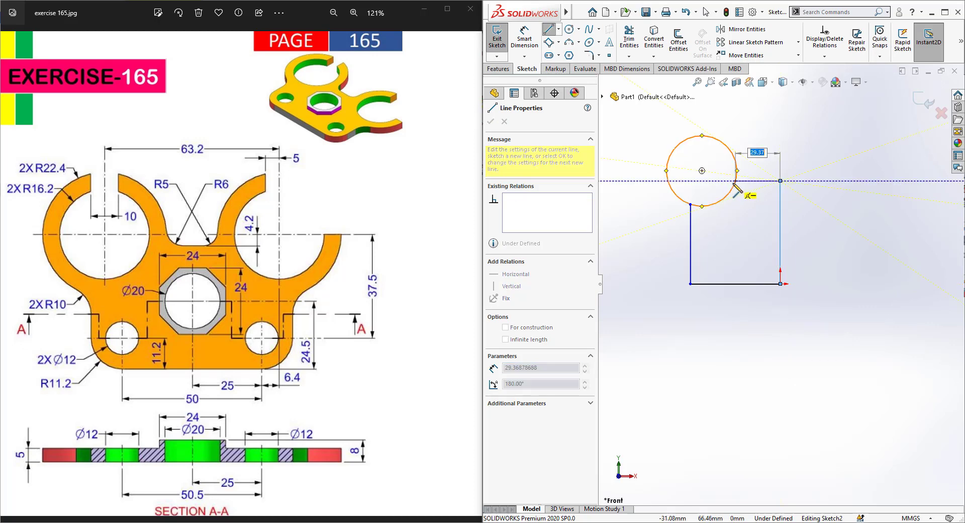
pyautogui.click(729, 181)
pyautogui.press('Escape')
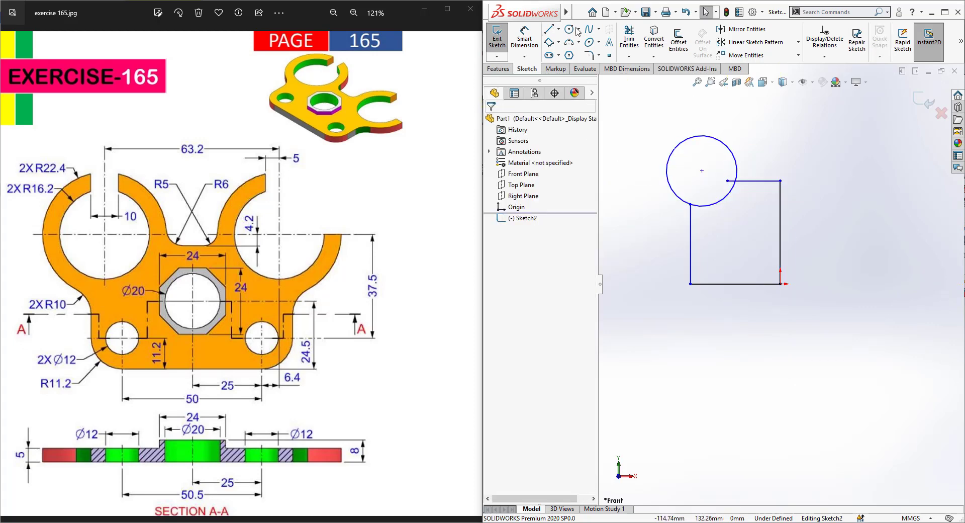
# - Trim the line end inside the circle and the circle's arc between the two attached lines, leaving one closed outline
pyautogui.click(630, 41)
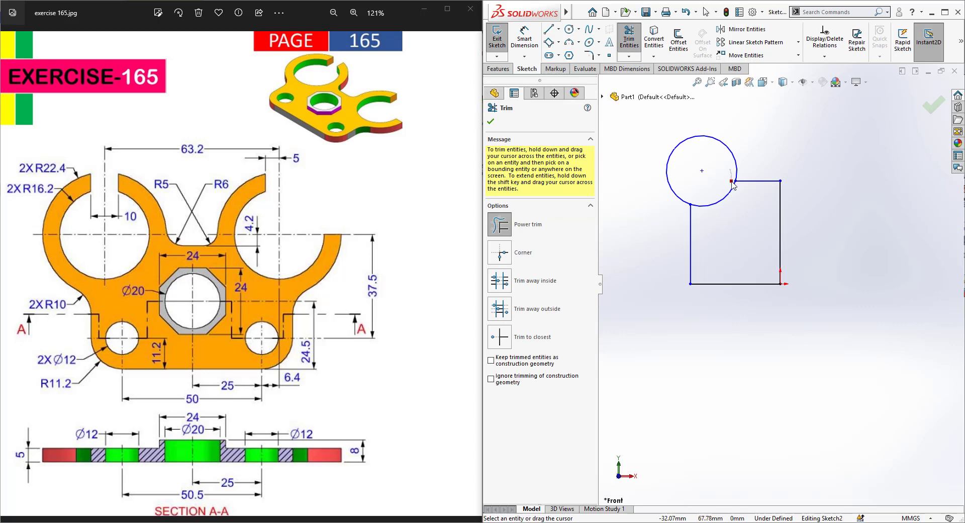
pyautogui.scroll(1, 750, 235)
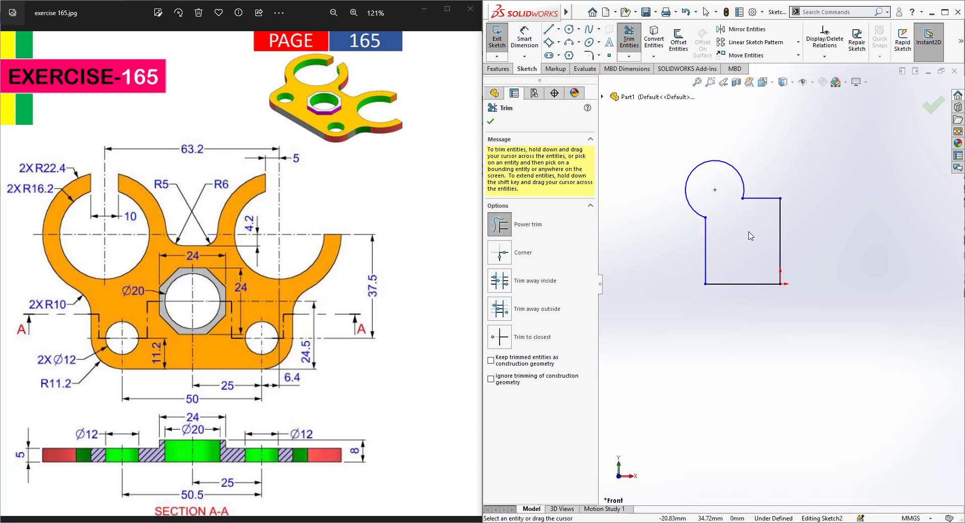
pyautogui.scroll(-1, 745, 227)
pyautogui.press('Escape')
# - Dimension the large arc with a radius of 22.4 mm
pyautogui.click(527, 38)
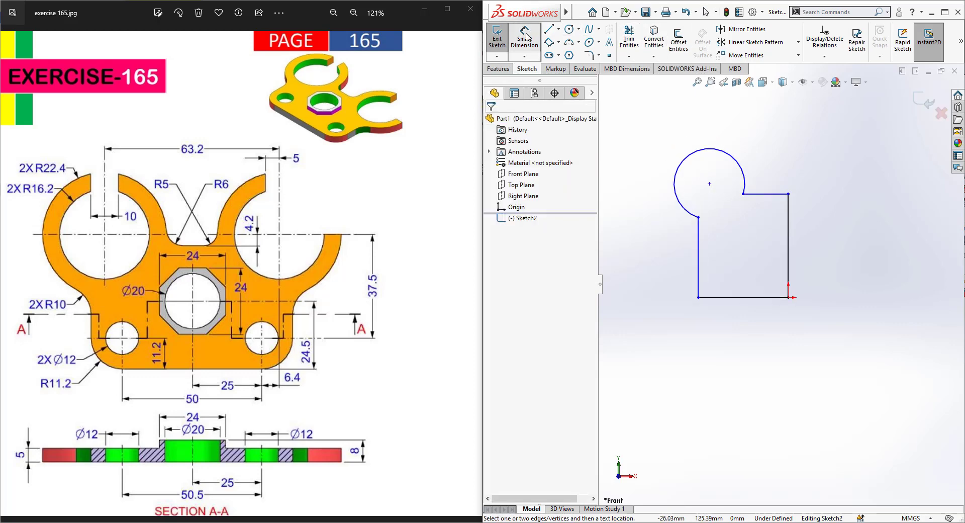
pyautogui.click(700, 150)
pyautogui.click(670, 138)
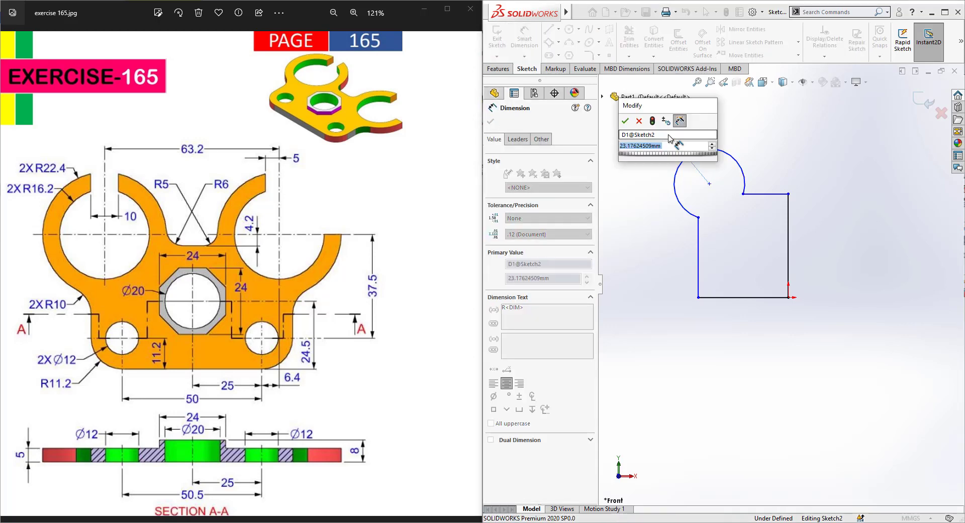
pyautogui.write('22.4')
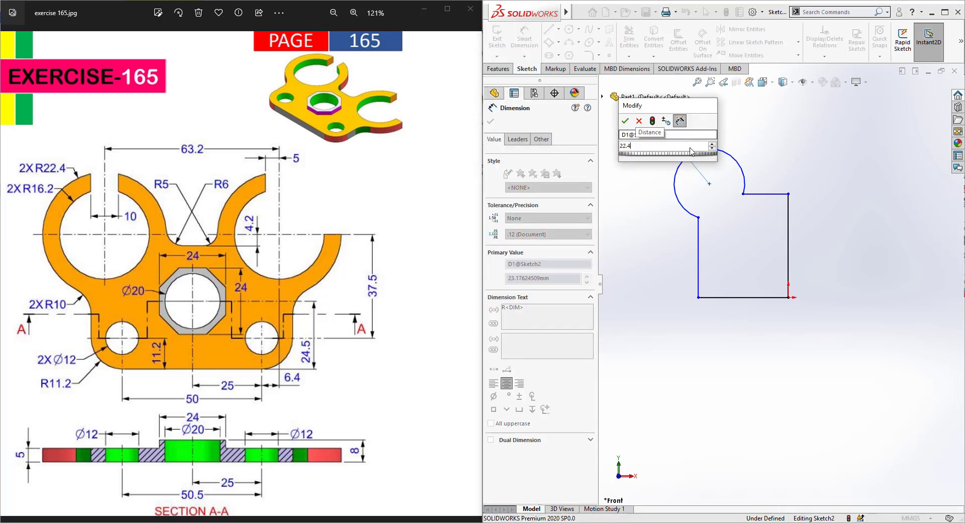
pyautogui.press('Return')
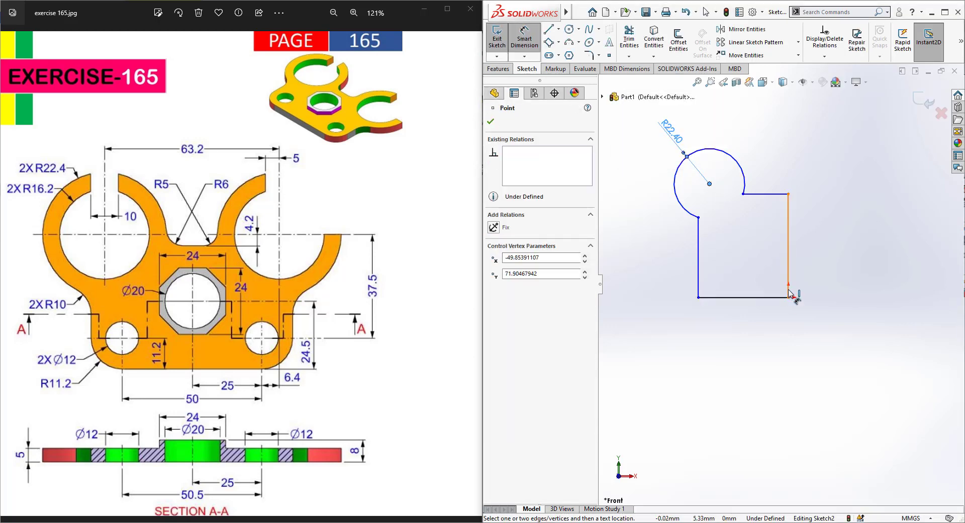
# - Dimension the horizontal distance between the arc's centre and the origin as 63.2/2 mm
pyautogui.click(788, 297)
pyautogui.click(743, 359)
pyautogui.write('6')
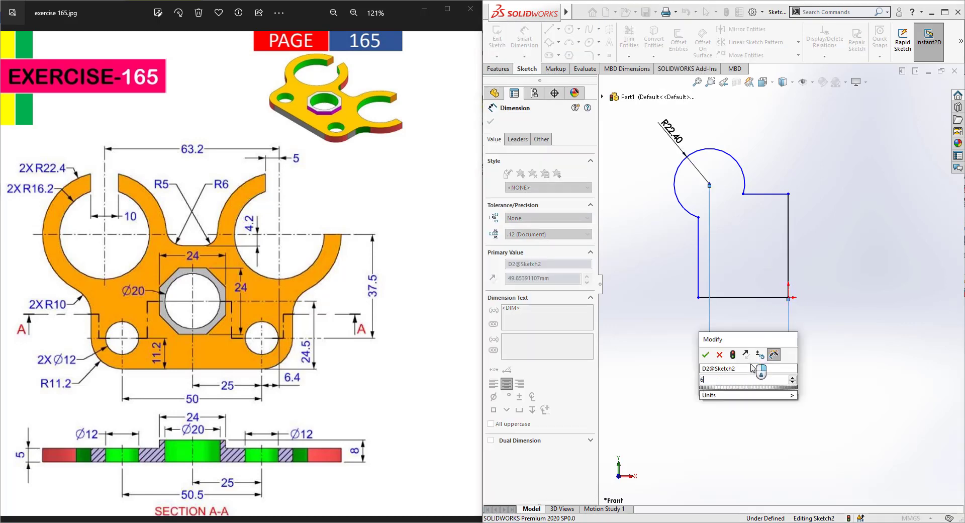
pyautogui.write('3.2/2')
pyautogui.press('Return')
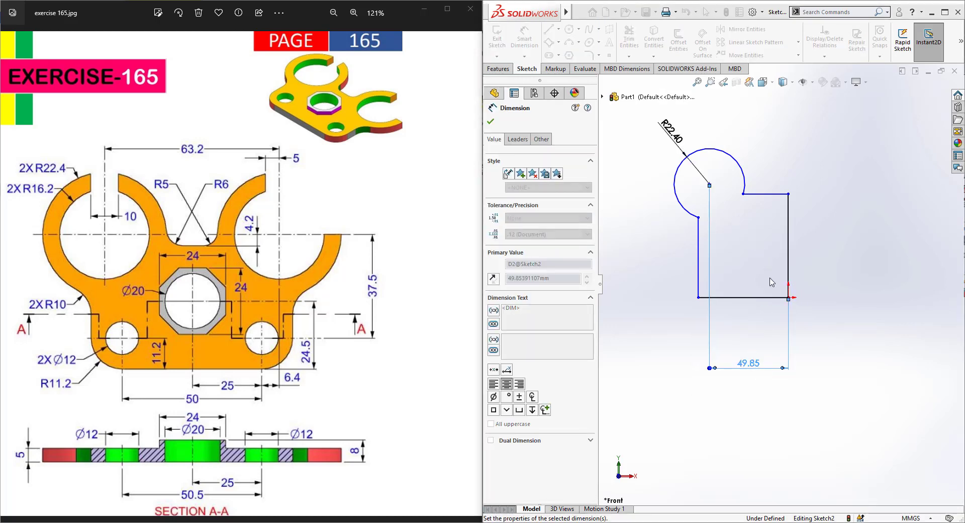
# - Dimension the vertical distance between the arc's centre and the origin as 37.5+11.2 mm
pyautogui.click(796, 297)
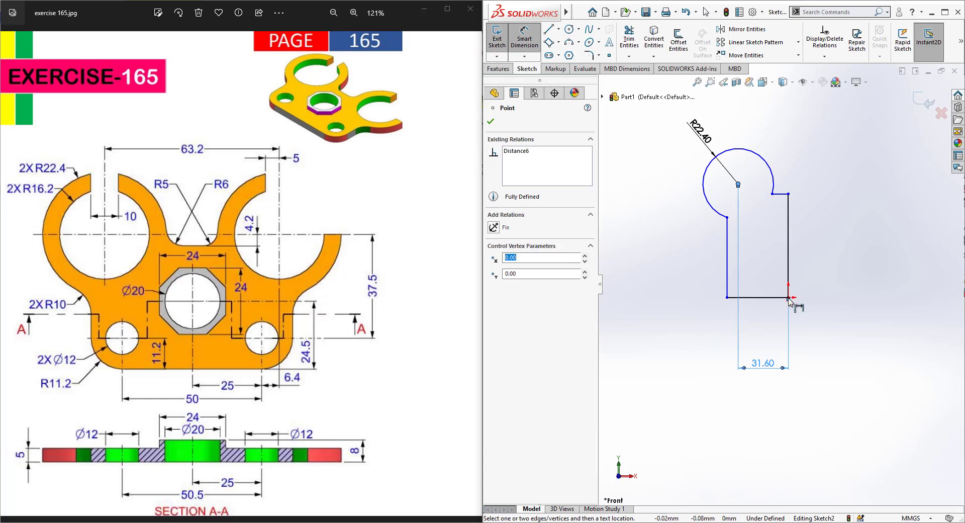
pyautogui.click(630, 270)
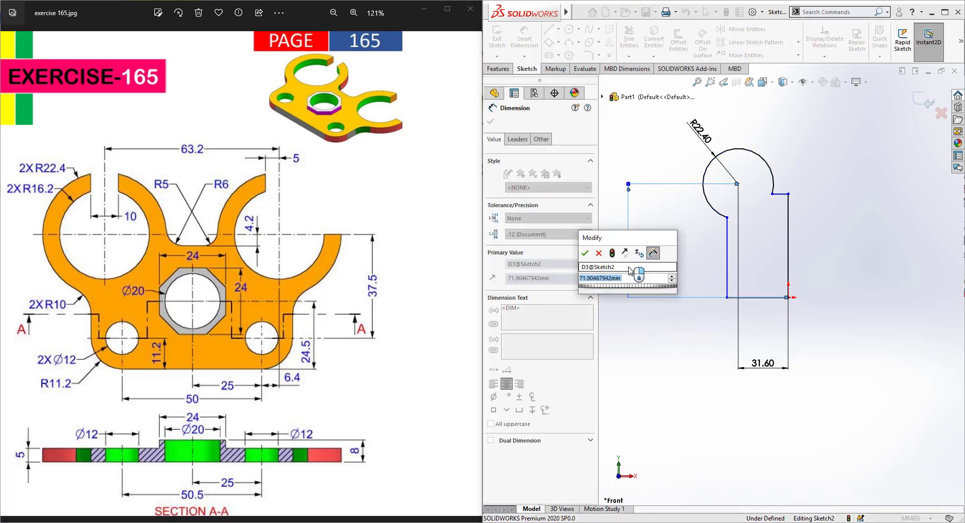
pyautogui.write('37.5')
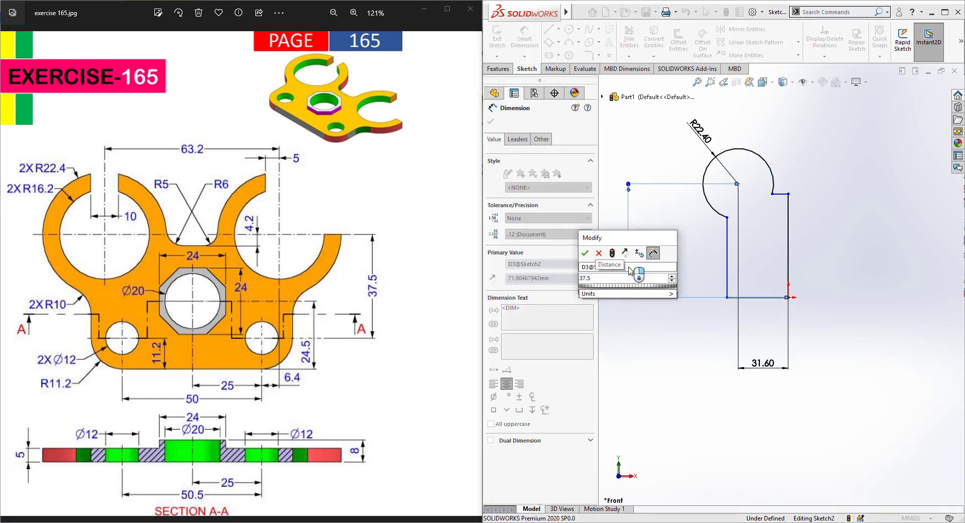
pyautogui.write('+11.2')
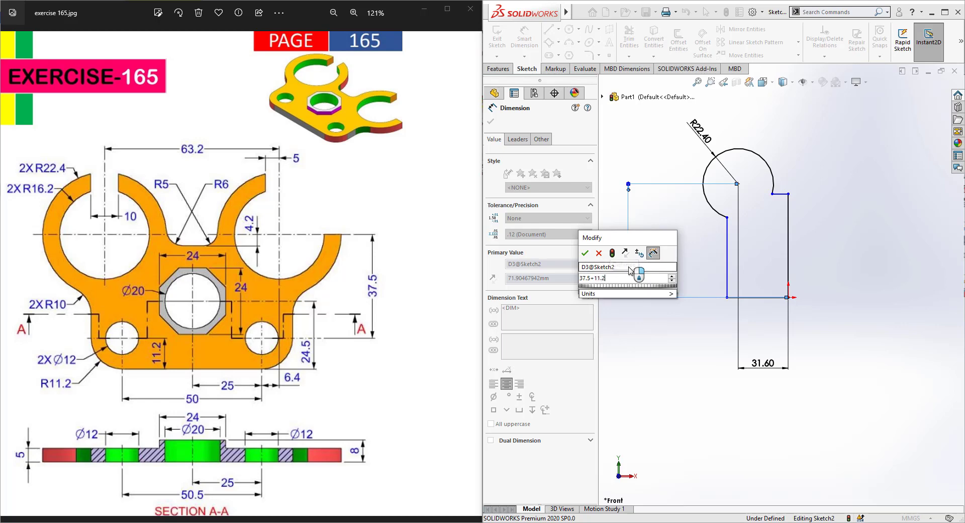
pyautogui.press('Return')
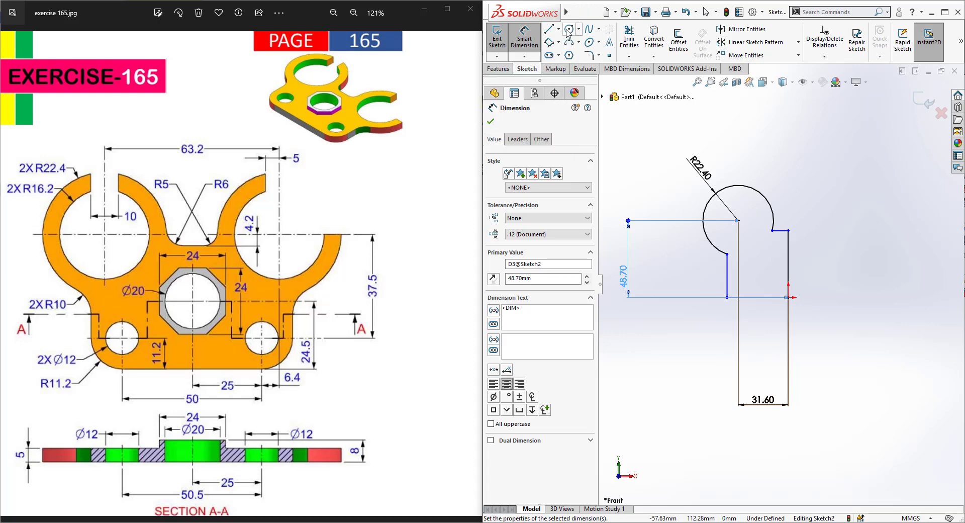
# - Sketch a 12 mm diameter circle inside the lower part of the outline, near the bottom line
pyautogui.click(572, 30)
pyautogui.click(745, 283)
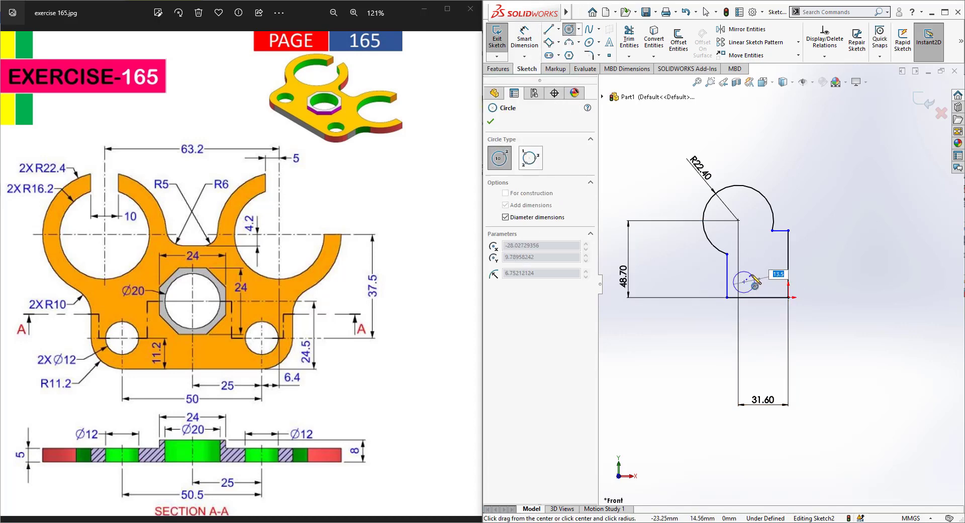
pyautogui.press('Return')
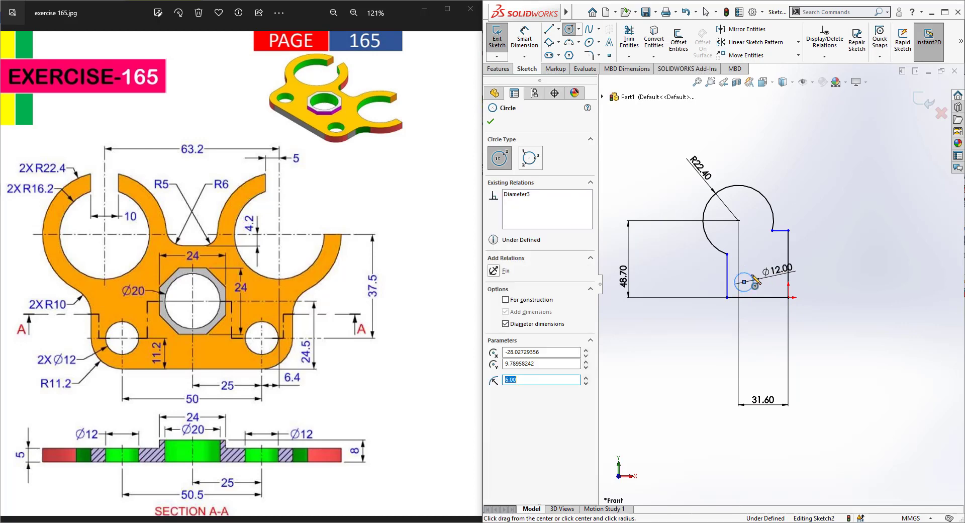
# - Dimension the horizontal distance from the small circle's centre to the origin as 25 mm
pyautogui.click(528, 40)
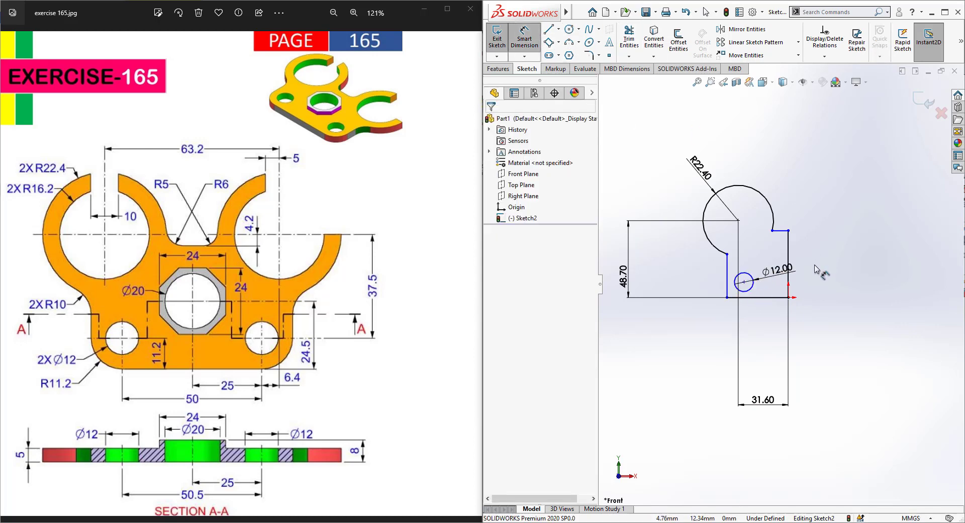
pyautogui.click(745, 282)
pyautogui.click(788, 298)
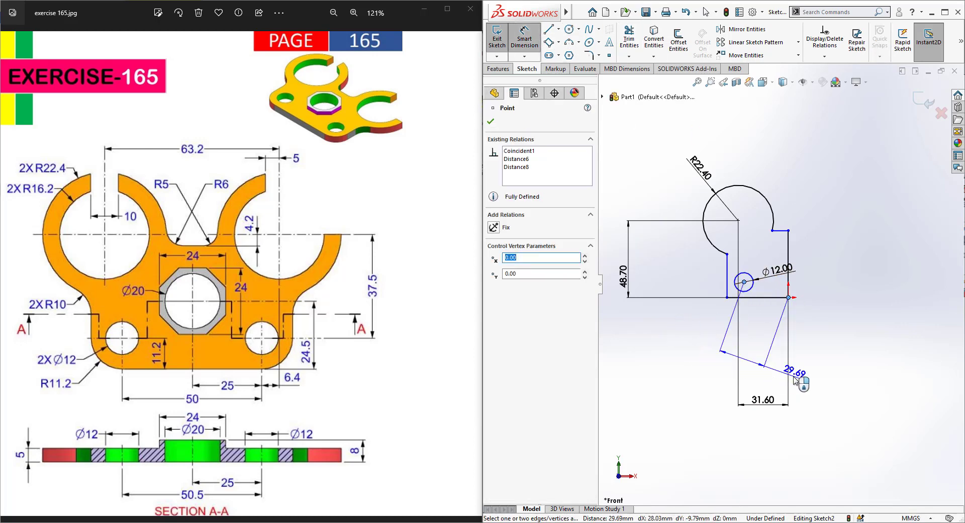
pyautogui.click(754, 387)
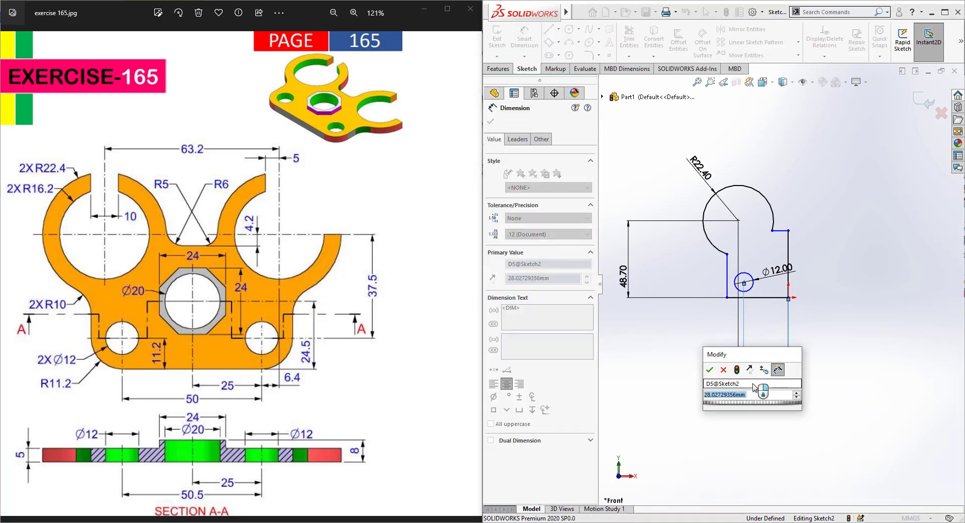
pyautogui.write('25')
pyautogui.press('Return')
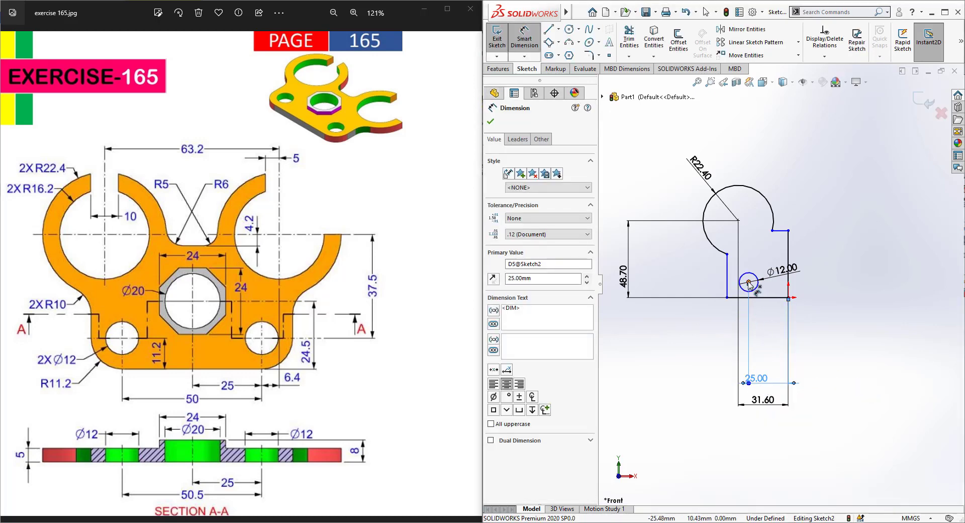
# - Dimension the vertical distance from the small circle's centre to the origin as 11.2 mm
pyautogui.click(749, 283)
pyautogui.click(788, 297)
pyautogui.click(817, 301)
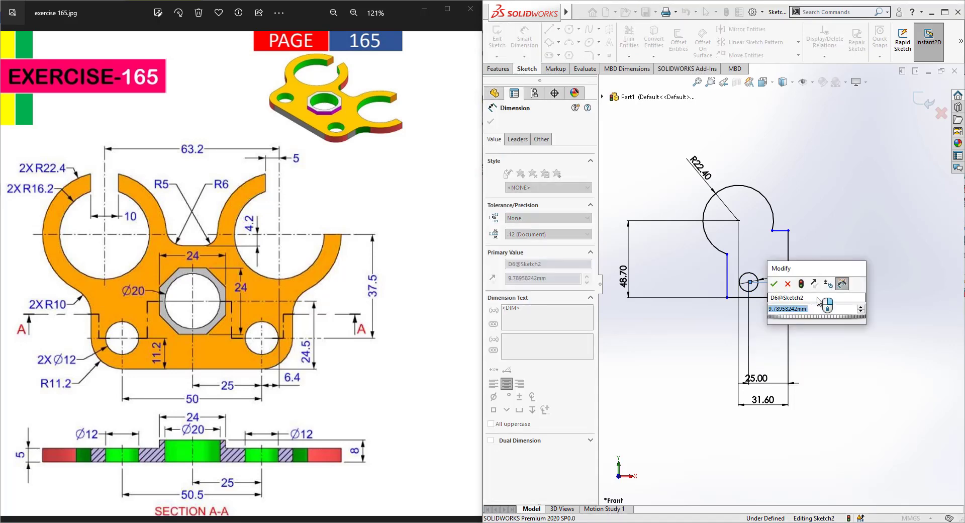
pyautogui.write('11.2')
pyautogui.press('Return')
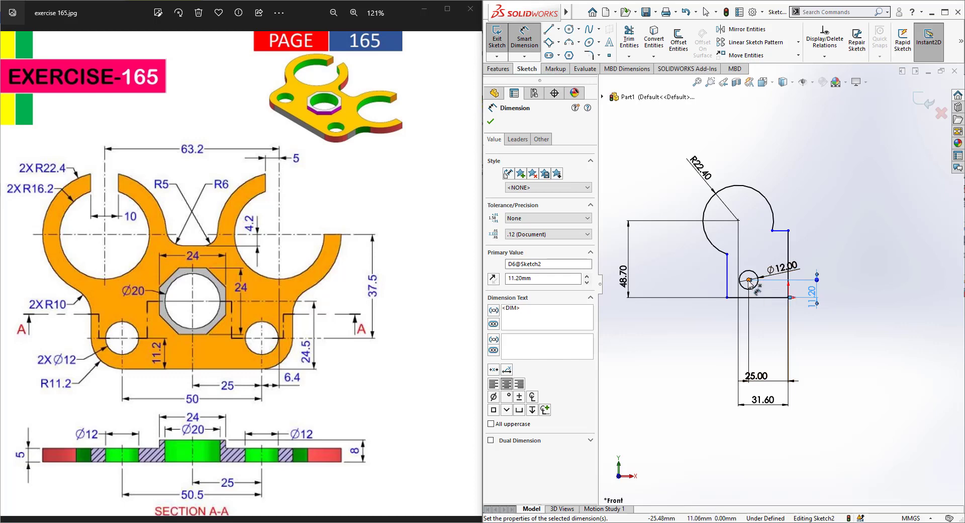
# - Dimension the distance from the small circle's centre to the outer vertical line as 11.2 mm
pyautogui.click(750, 281)
pyautogui.click(728, 282)
pyautogui.click(642, 358)
pyautogui.write('1')
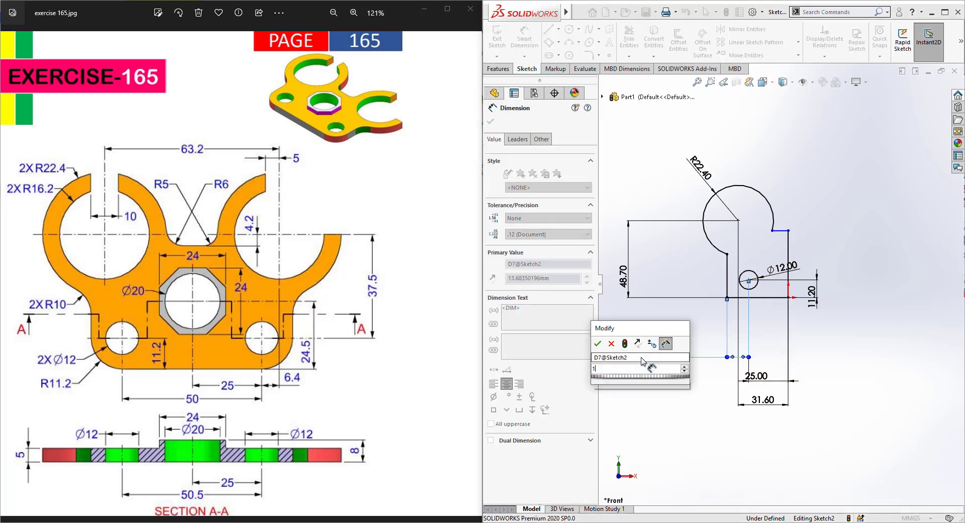
pyautogui.write('1.2')
pyautogui.press('Return')
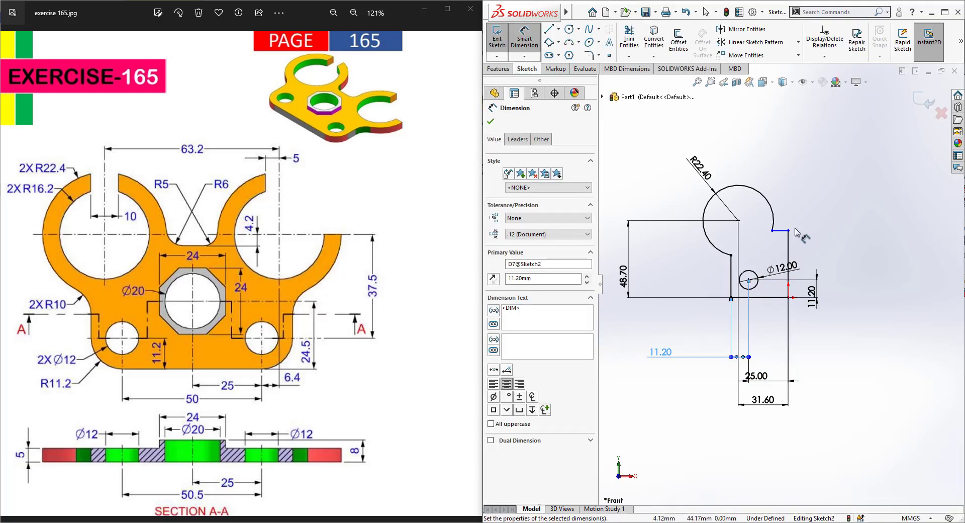
# - Dimension the vertical distance between the short upper horizontal line and the large arc's centre as 4.2 mm
pyautogui.click(780, 231)
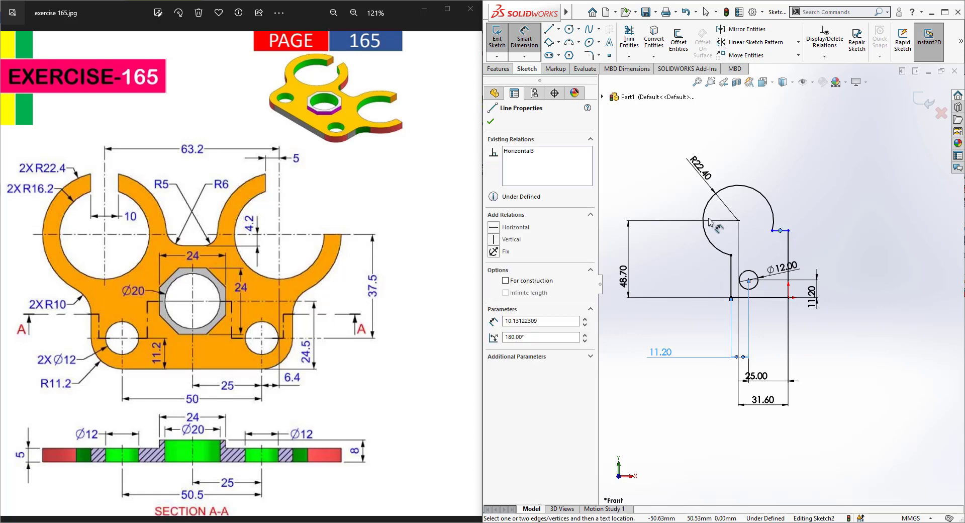
pyautogui.click(738, 221)
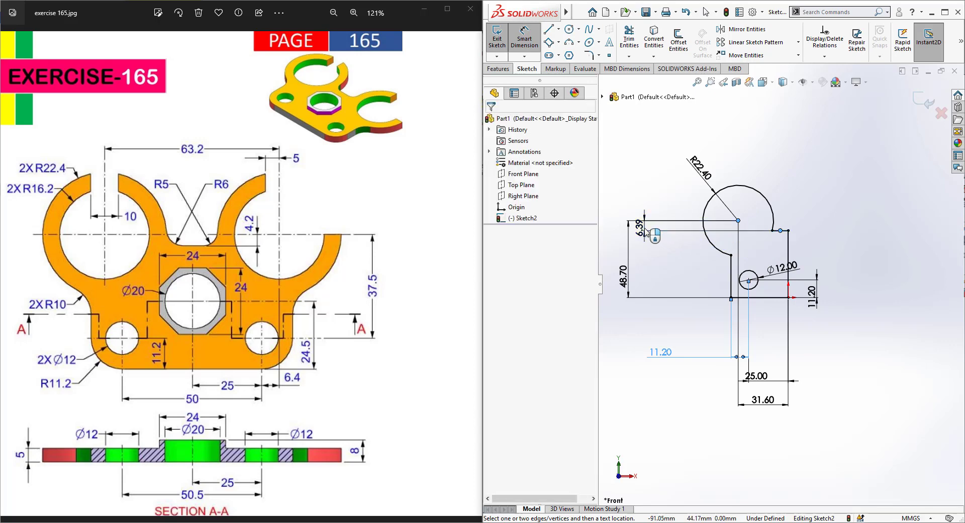
pyautogui.click(647, 232)
pyautogui.write('4.2')
pyautogui.press('Return')
pyautogui.press('Escape')
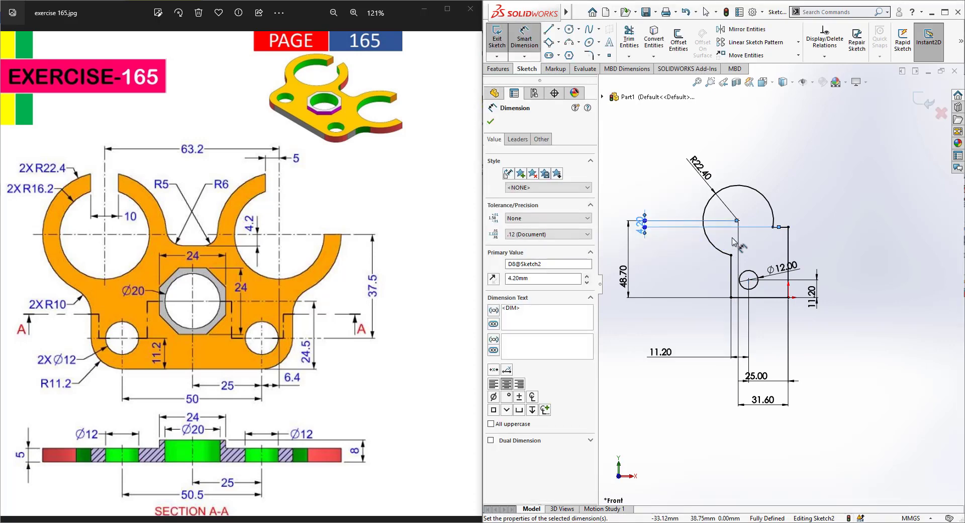
# - Close the sketch and extrude the profile as a blind boss 5 mm deep
pyautogui.click(497, 36)
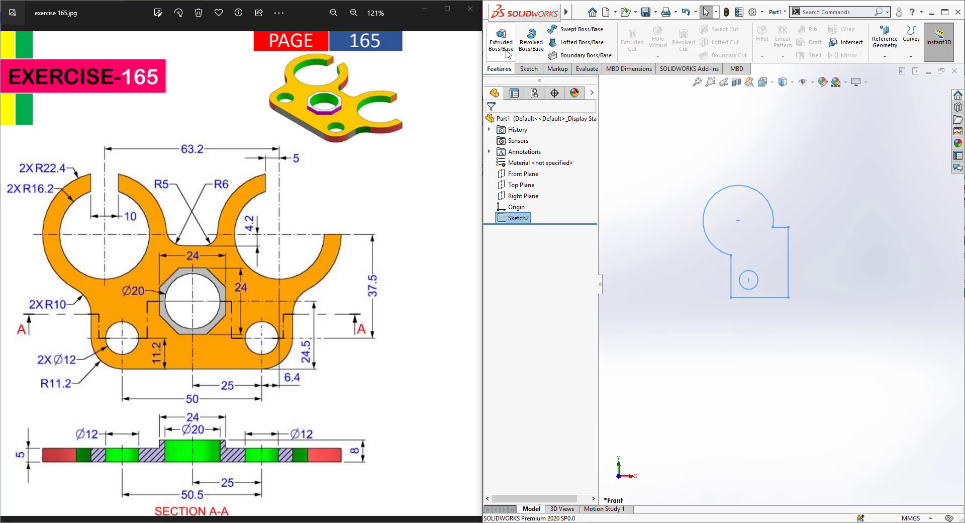
pyautogui.click(503, 45)
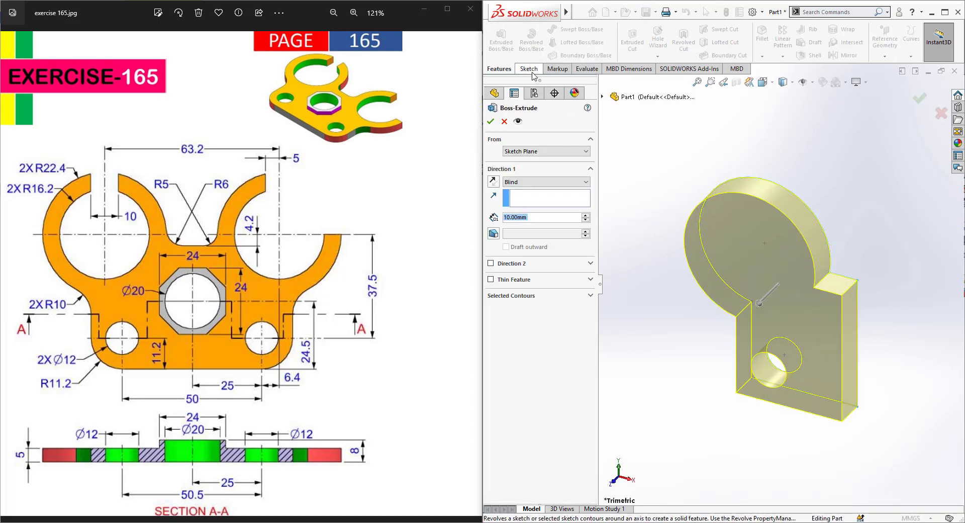
pyautogui.write('5')
pyautogui.press('Return')
pyautogui.click(491, 121)
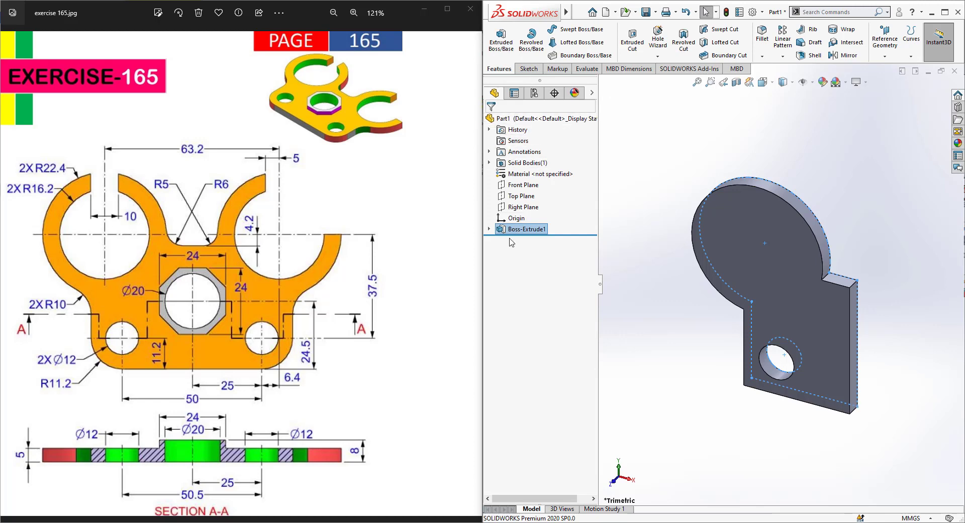
# - Reopen the plate's base sketch and draw a circle of 16.2 mm diameter centred on the large arc
pyautogui.click(489, 229)
pyautogui.click(528, 240)
pyautogui.click(526, 209)
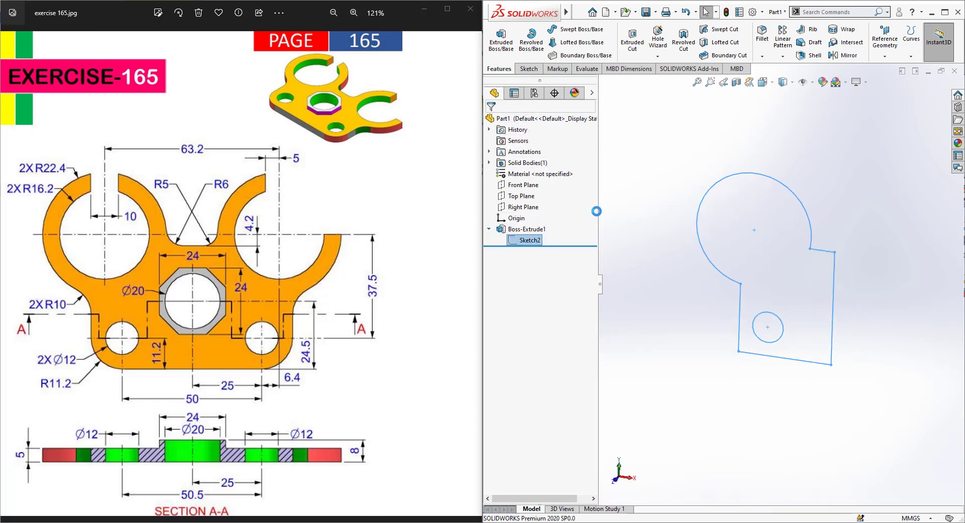
pyautogui.click(569, 30)
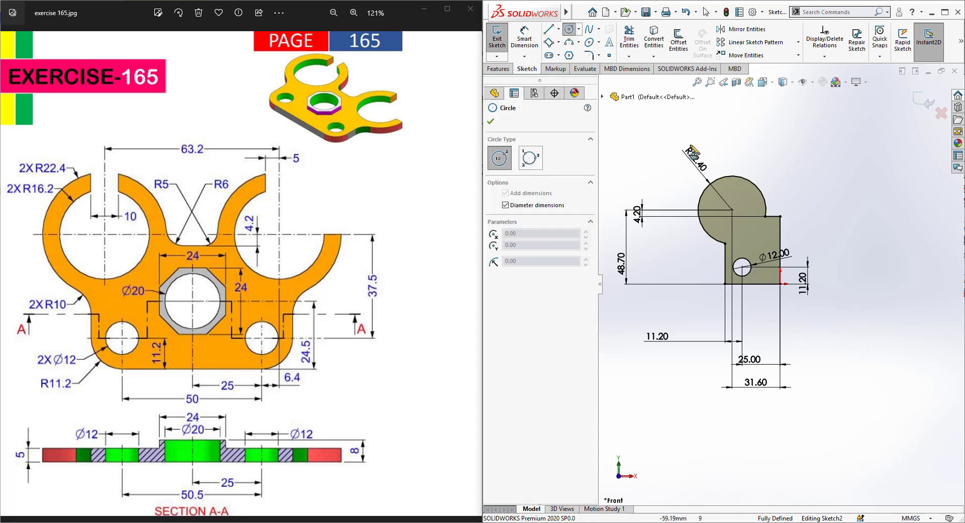
pyautogui.click(732, 211)
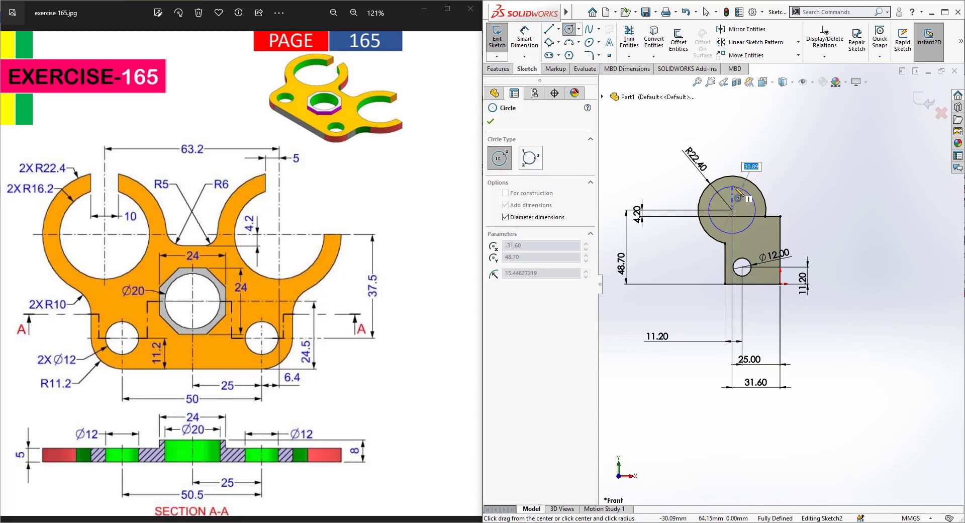
pyautogui.write('16.2')
pyautogui.press('Return')
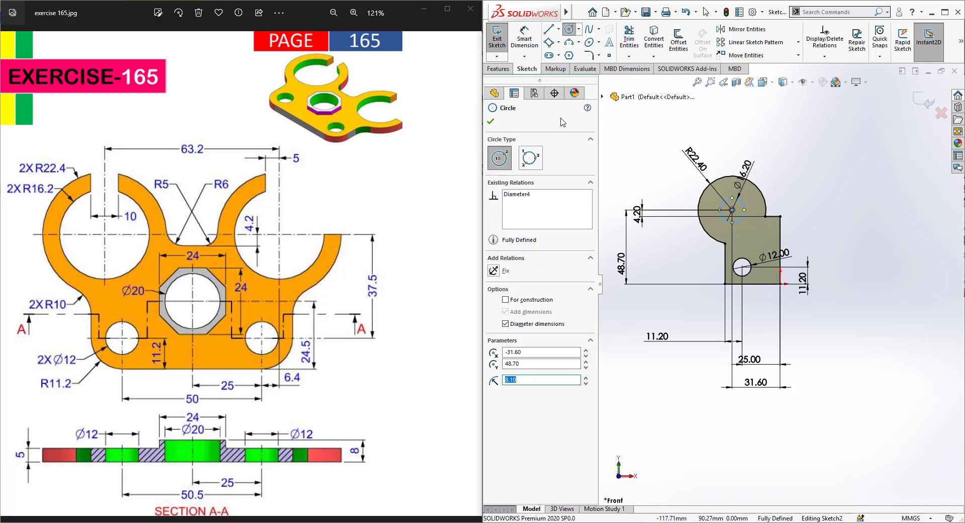
pyautogui.press('Escape')
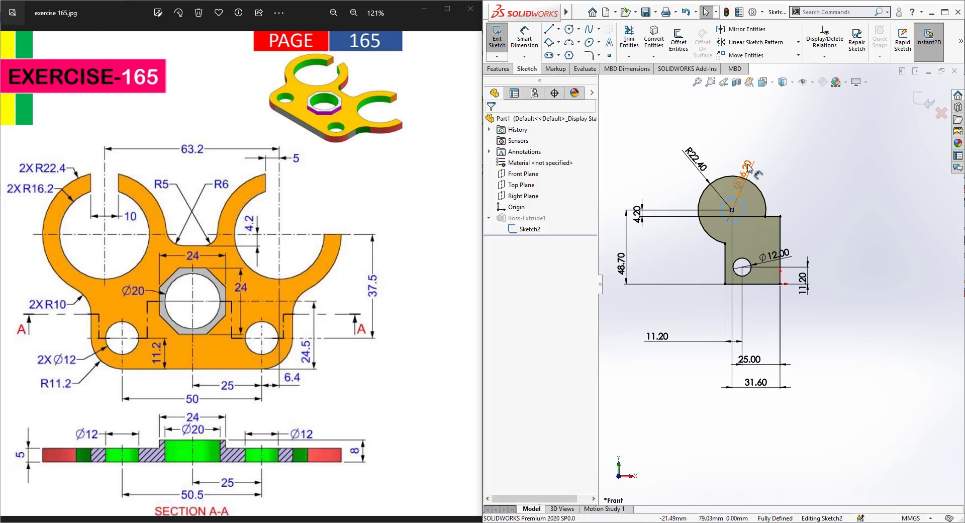
# - Set the inner circle's diameter to 32.4 mm and exit the sketch
pyautogui.click(748, 168)
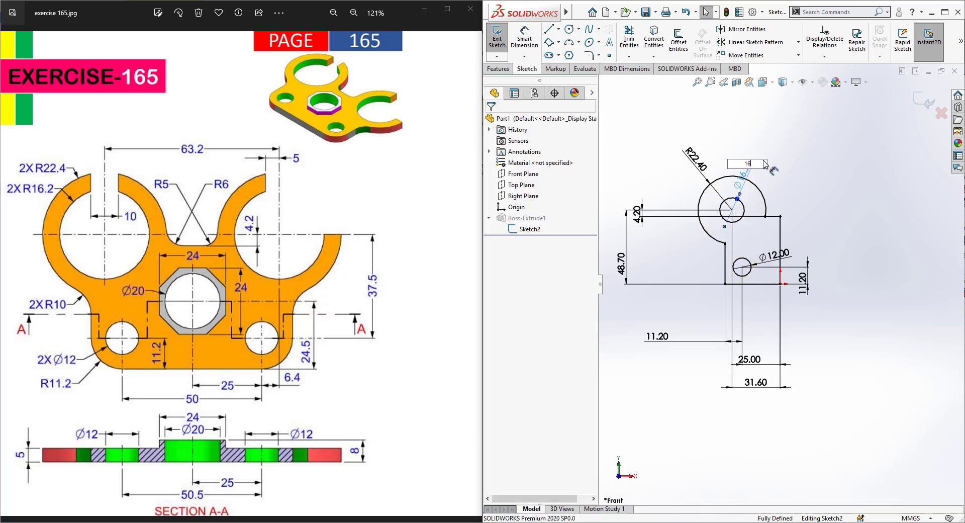
pyautogui.press('Return')
pyautogui.click(496, 38)
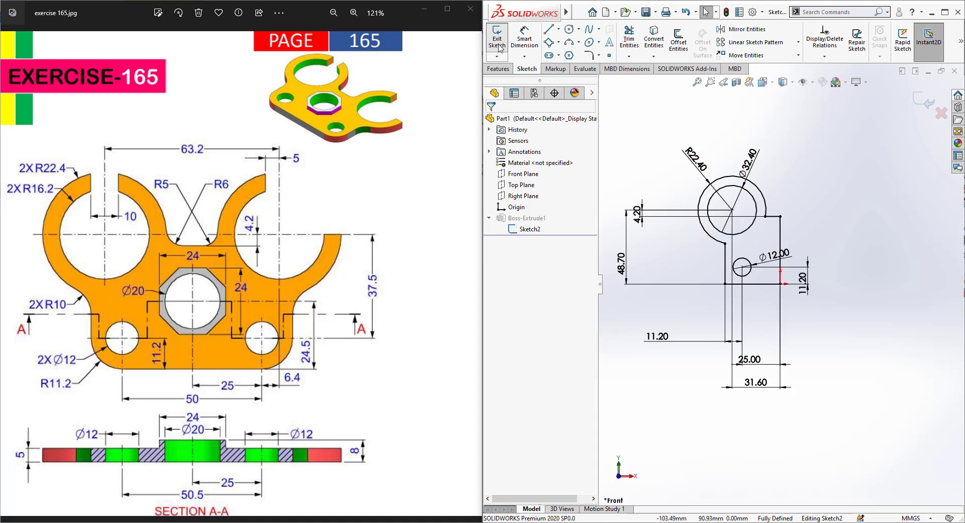
# - Fillet the inside corner edge where the ring meets the short upper edge with a 6 mm radius
pyautogui.moveTo(798, 205); pyautogui.dragTo(761, 243, button='middle')
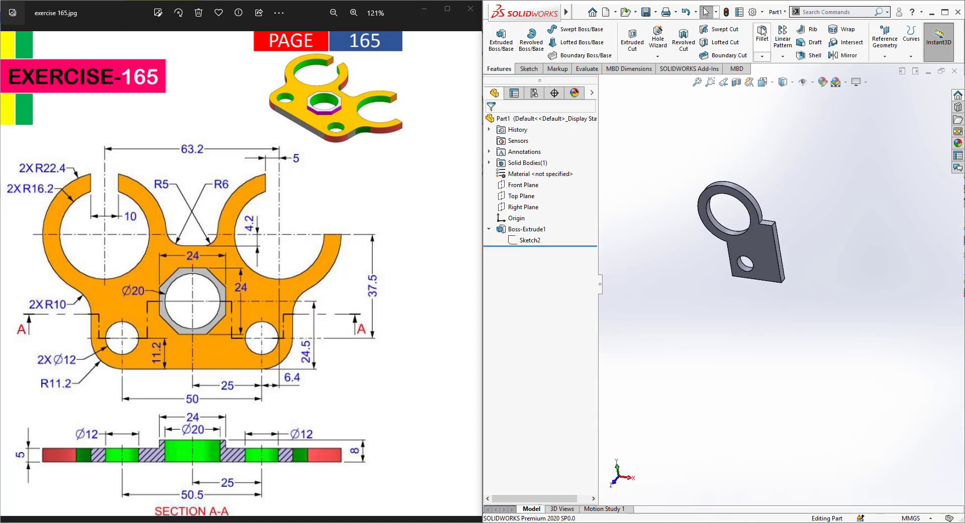
pyautogui.scroll(5, 751, 208)
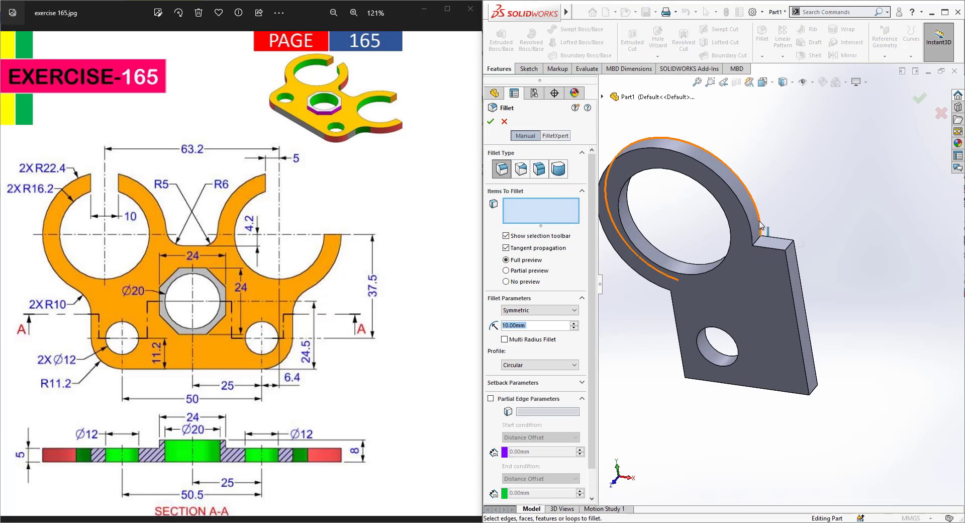
pyautogui.click(758, 238)
pyautogui.write('6')
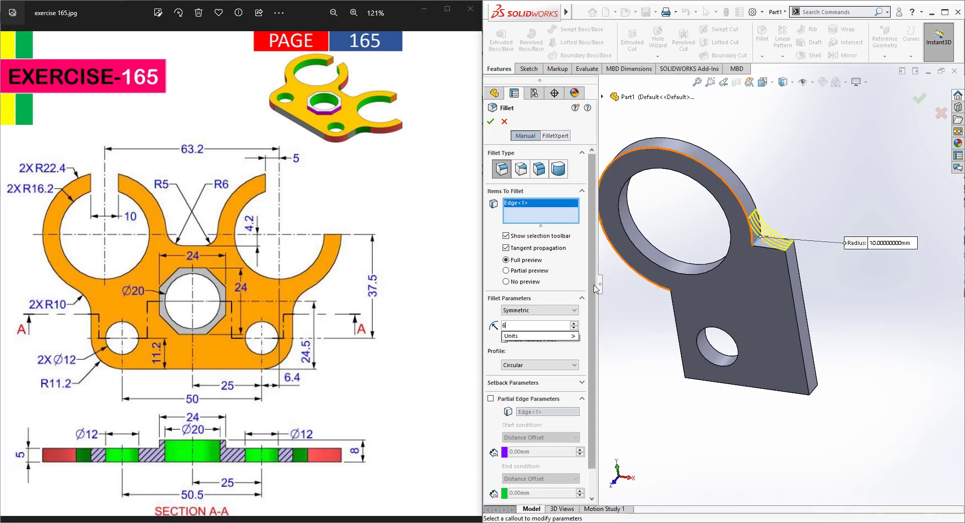
pyautogui.press('Return')
pyautogui.moveTo(672, 384); pyautogui.dragTo(737, 332, button='middle')
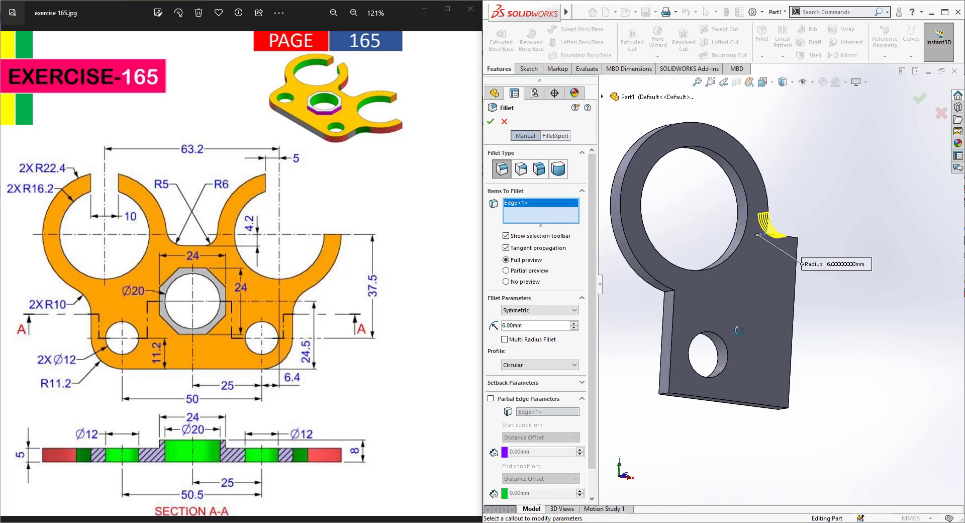
pyautogui.click(491, 122)
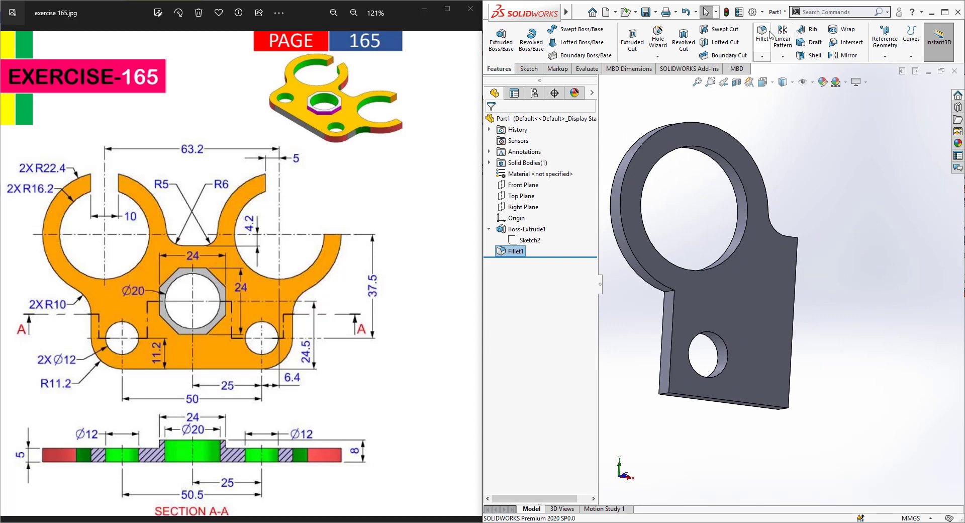
# - Fillet the plate's lower outer corner edge near the small hole with an 11.2 mm radius
pyautogui.click(667, 394)
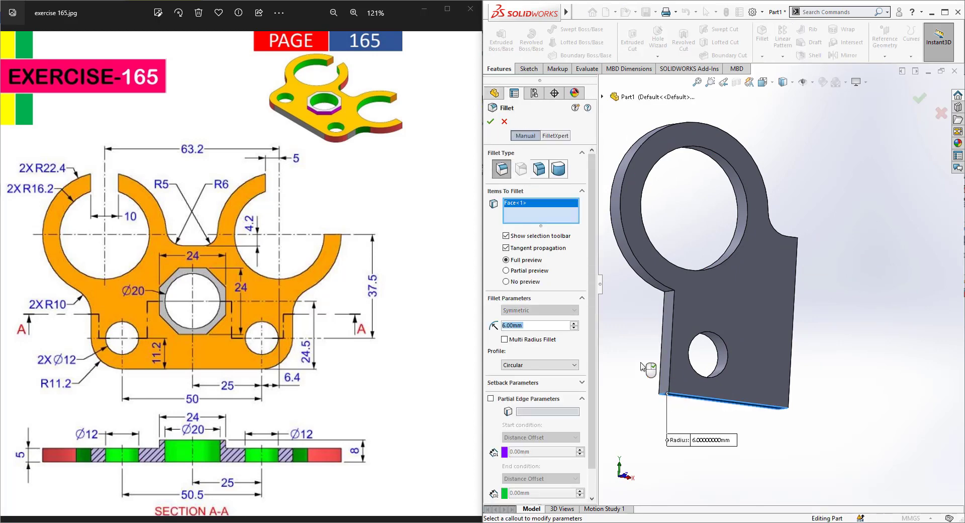
pyautogui.rightClick(534, 204)
pyautogui.click(571, 211)
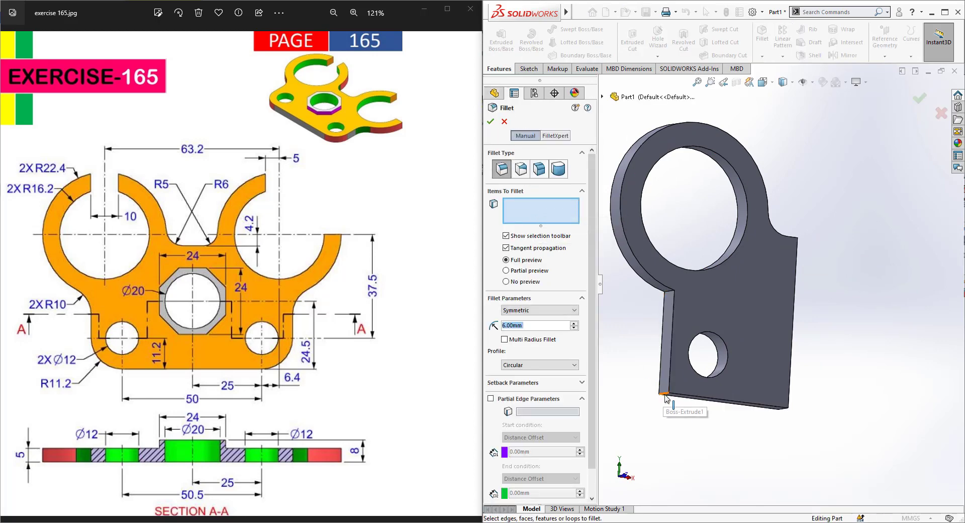
pyautogui.click(665, 352)
pyautogui.write('11.2')
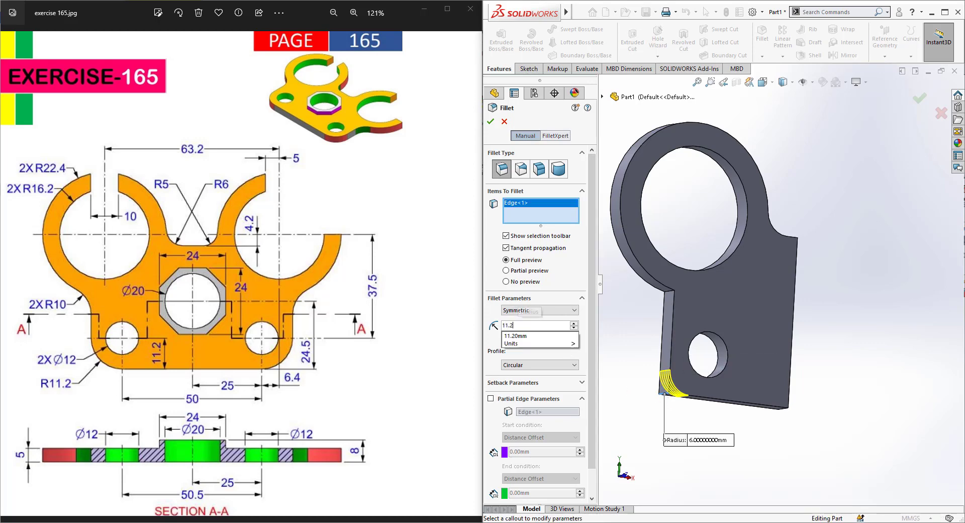
pyautogui.press('Return')
pyautogui.click(491, 122)
# - Start a Mirror feature and clear the front face and the fillet from its selections
pyautogui.moveTo(856, 299); pyautogui.dragTo(777, 313, button='middle')
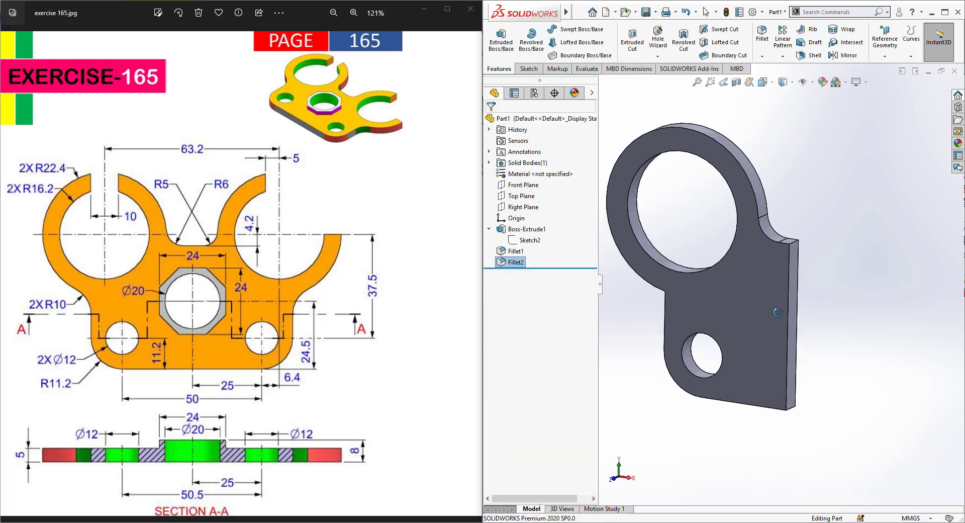
pyautogui.scroll(1, 777, 316)
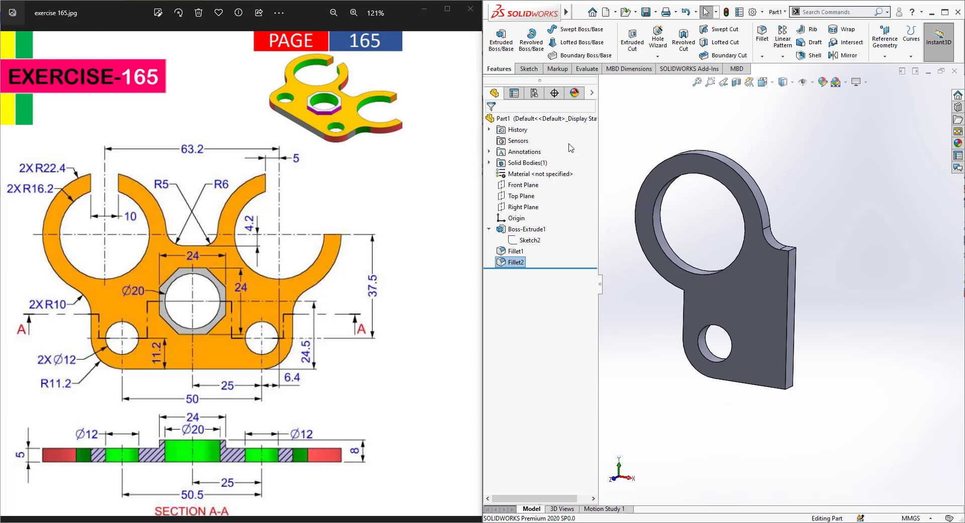
pyautogui.click(531, 70)
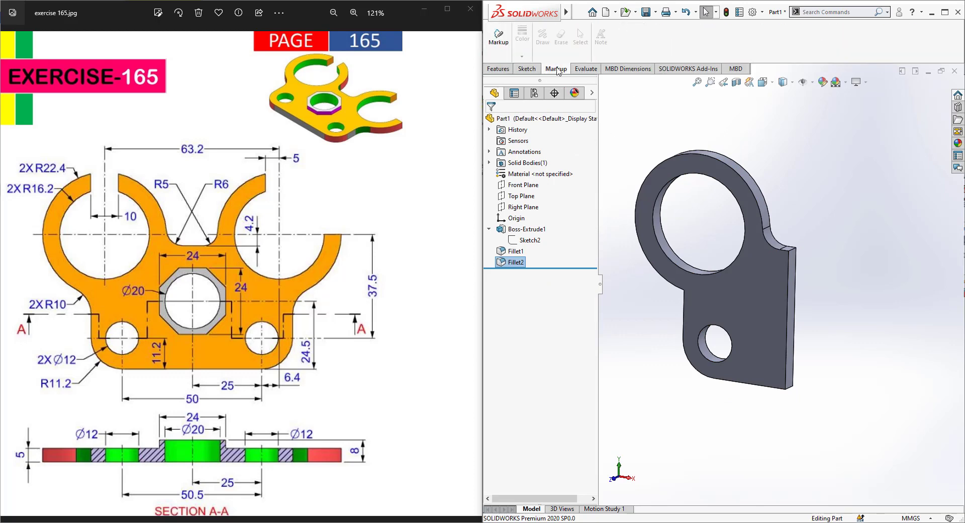
pyautogui.click(503, 71)
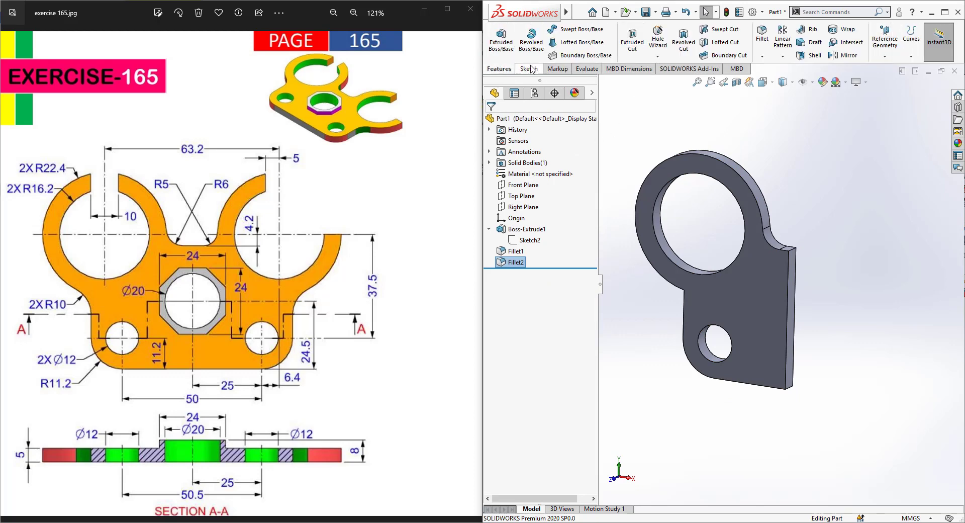
pyautogui.click(784, 57)
pyautogui.click(763, 82)
pyautogui.click(754, 308)
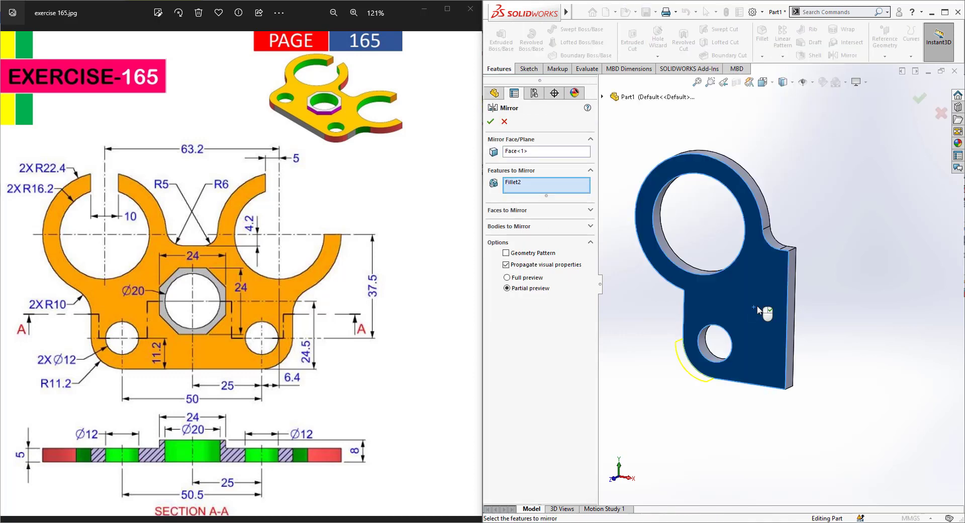
pyautogui.rightClick(544, 151)
pyautogui.click(548, 173)
pyautogui.rightClick(523, 187)
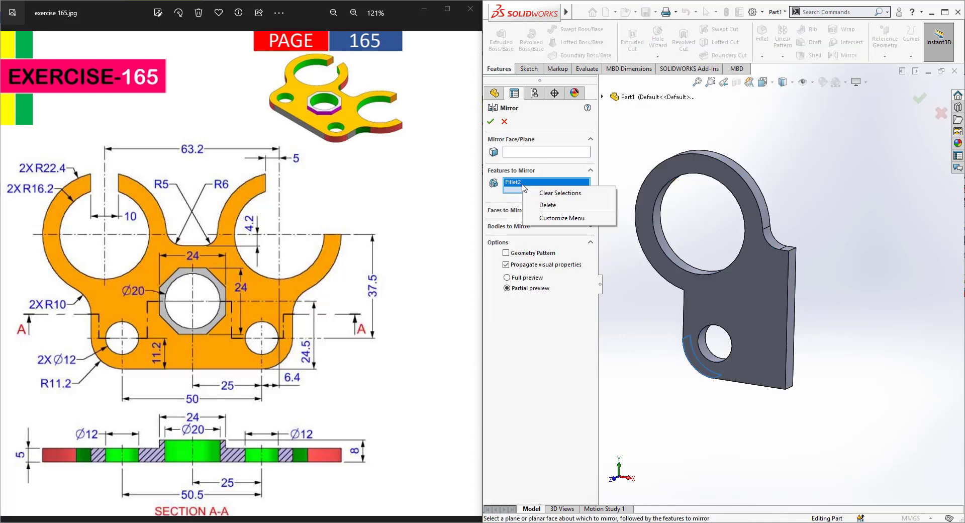
pyautogui.click(558, 193)
# - Mirror the half plate's solid body about the Right Plane with Merge solids enabled
pyautogui.click(550, 156)
pyautogui.click(533, 212)
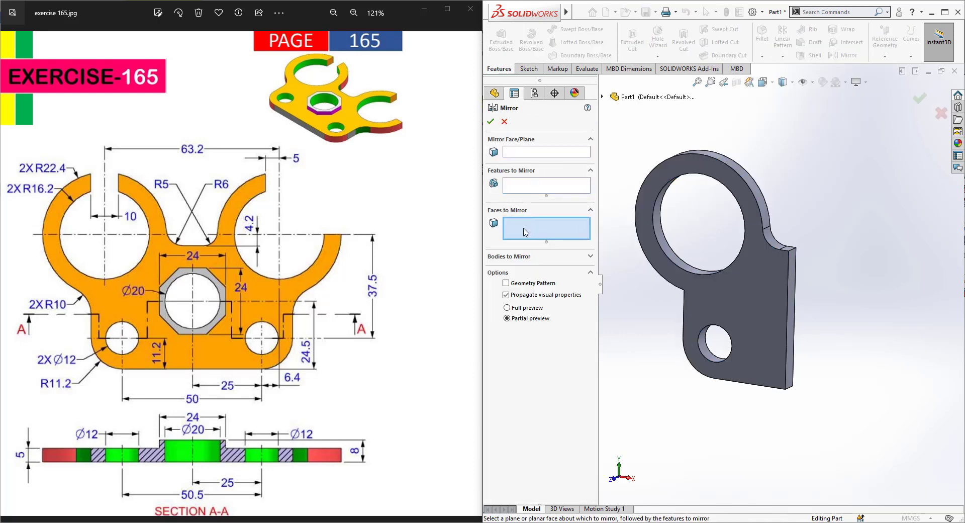
pyautogui.click(532, 259)
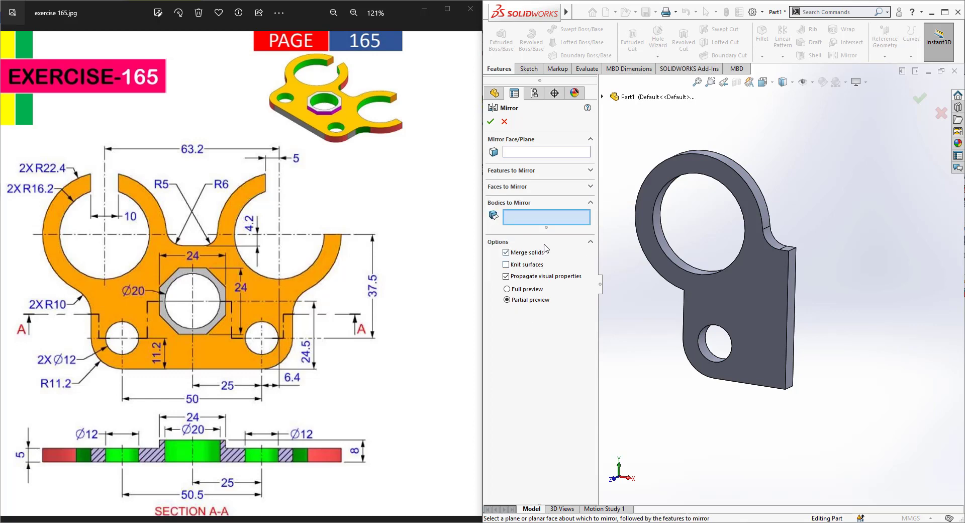
pyautogui.click(738, 316)
pyautogui.click(603, 96)
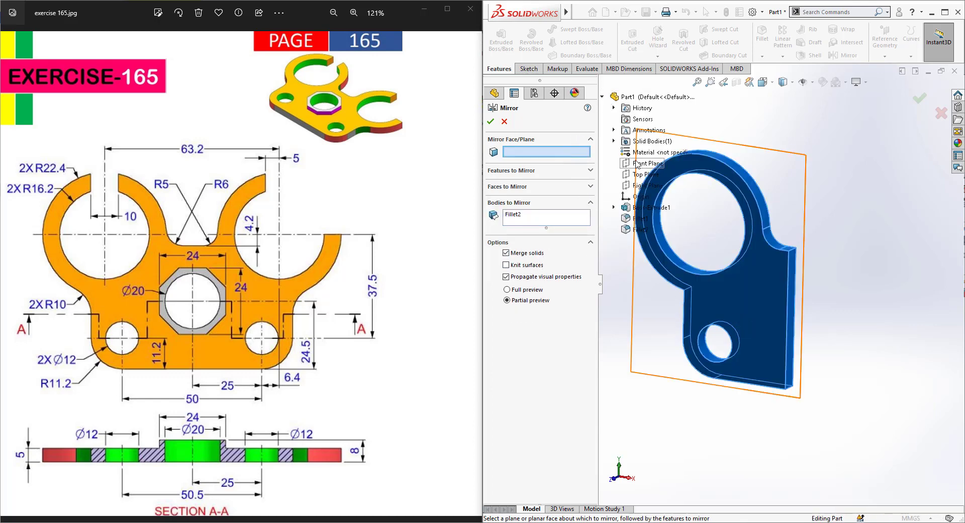
pyautogui.click(634, 184)
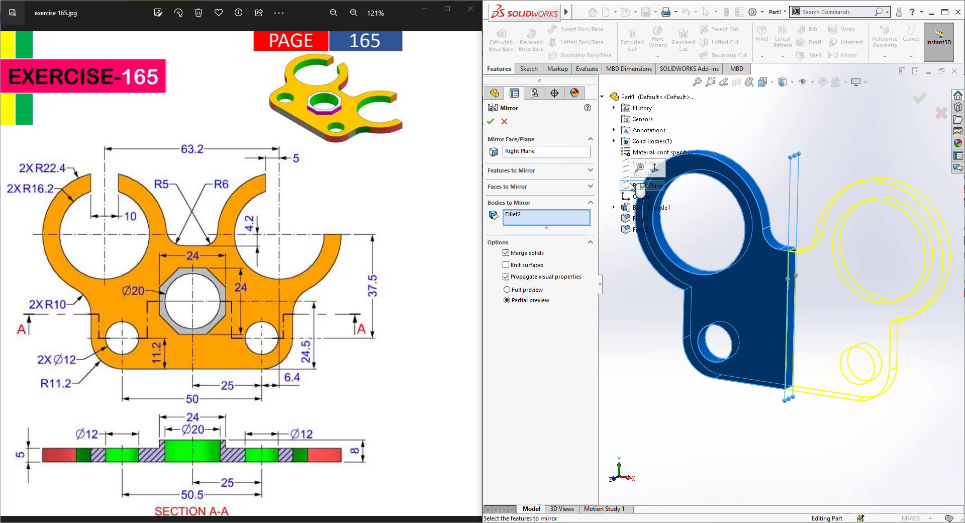
pyautogui.click(491, 121)
# - Start a sketch on the Front Plane and draw a 20 mm diameter circle about 24.9 mm directly above the origin
pyautogui.scroll(2, 738, 240)
pyautogui.moveTo(744, 253); pyautogui.dragTo(772, 258, button='middle')
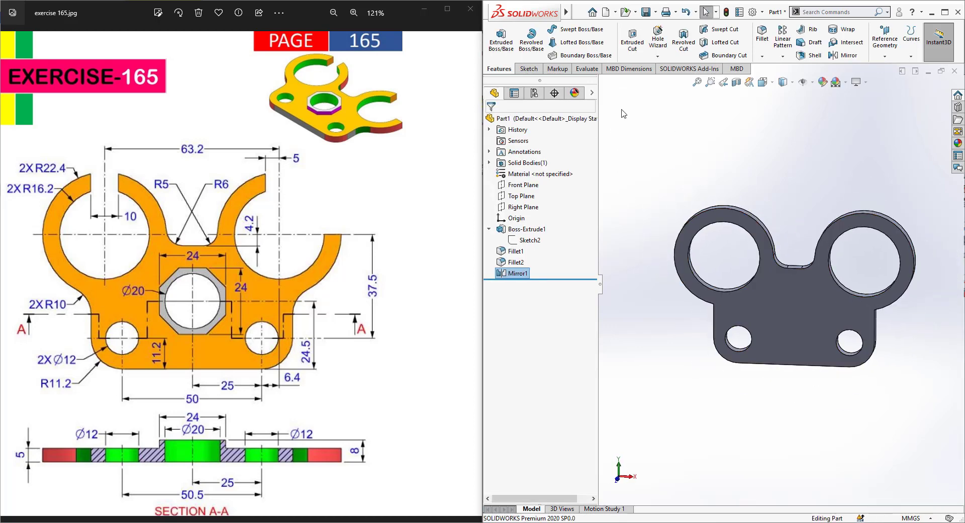
pyautogui.click(523, 185)
pyautogui.click(540, 172)
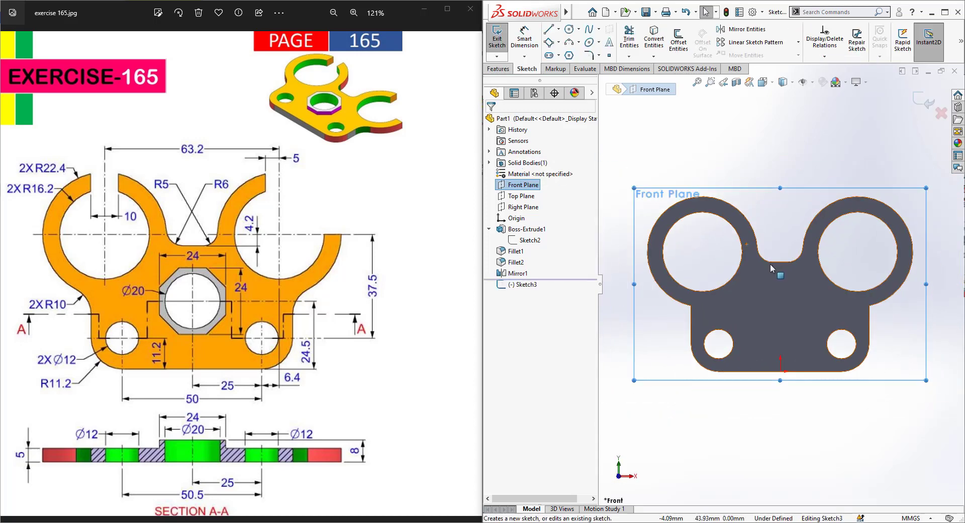
pyautogui.click(569, 30)
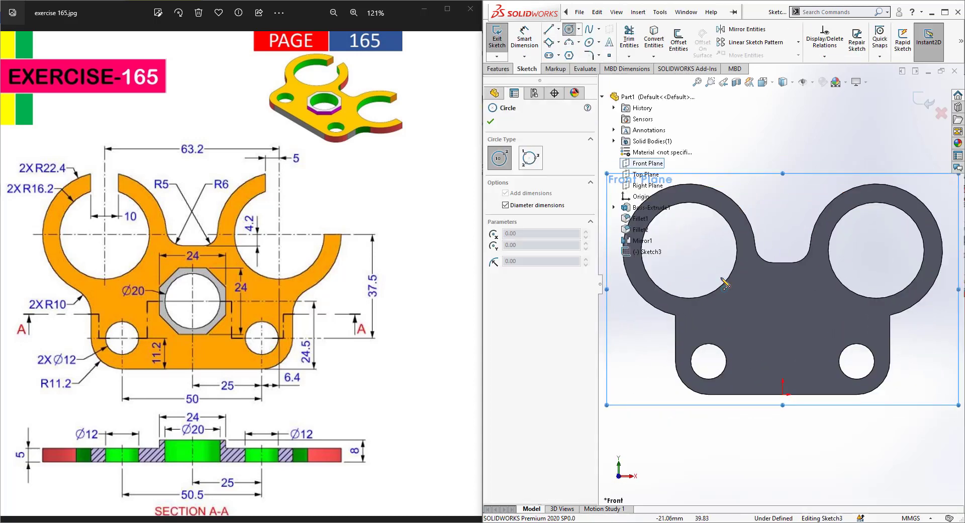
pyautogui.click(783, 321)
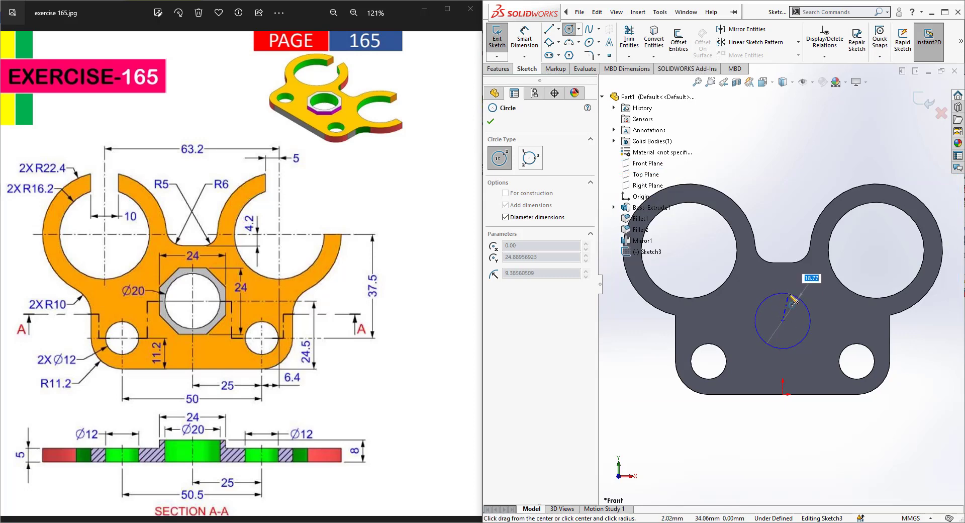
pyautogui.press('Return')
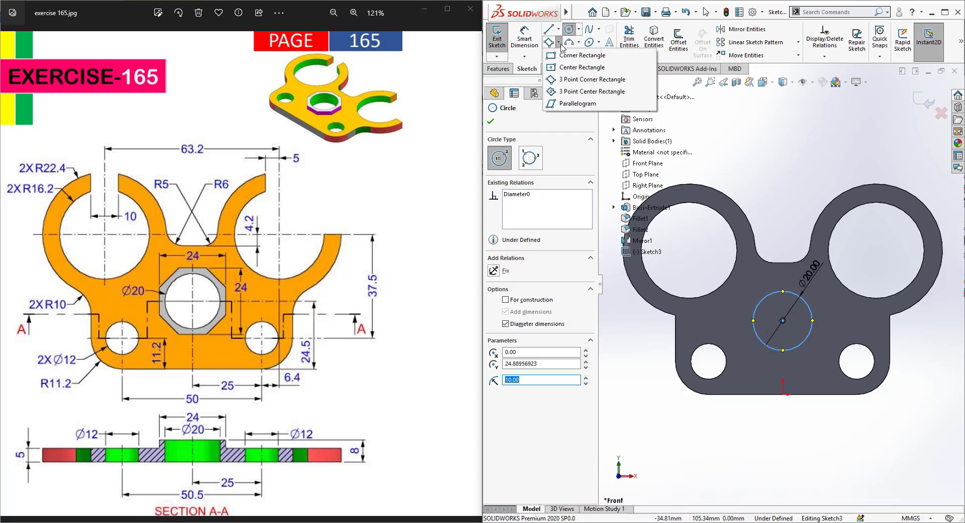
# - Draw a six-sided inscribed-circle polygon centred on the 20 mm circle, about 28.5 mm across flats with a vertex pointing straight up
pyautogui.click(567, 56)
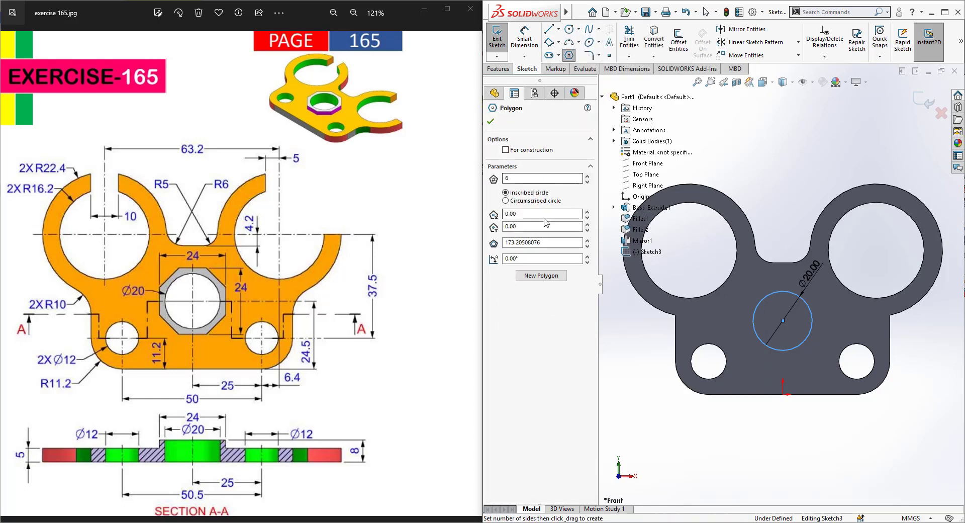
pyautogui.click(782, 320)
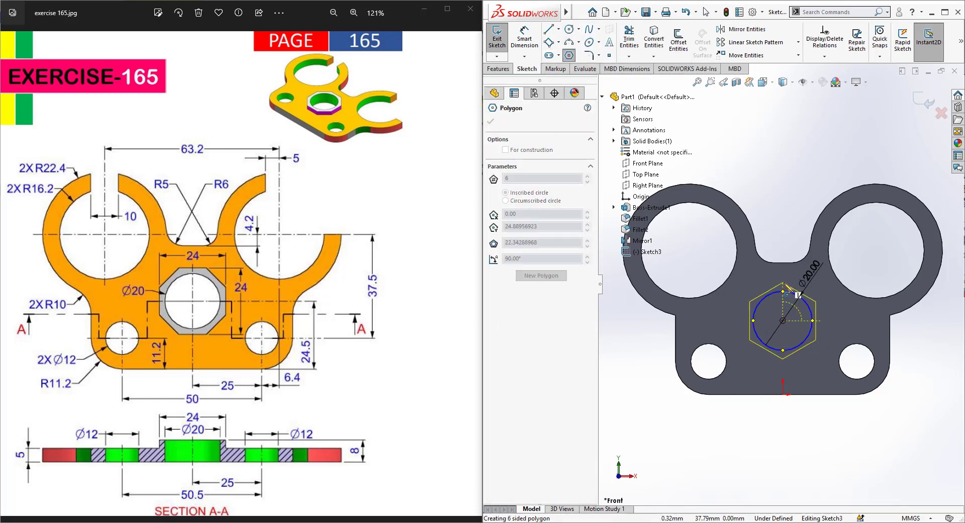
pyautogui.click(783, 273)
pyautogui.press('Escape')
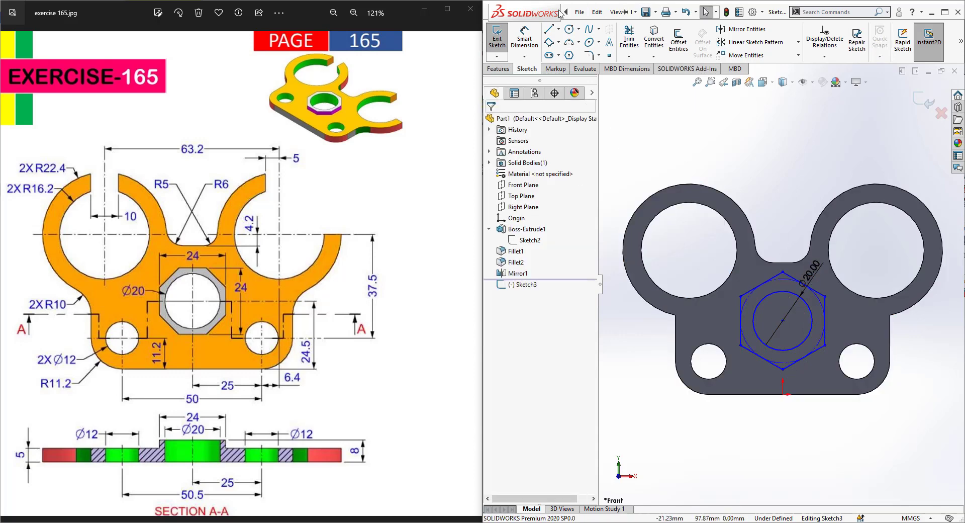
# - Dimension the hexagon's width between its two vertical sides at 24 mm
pyautogui.click(741, 313)
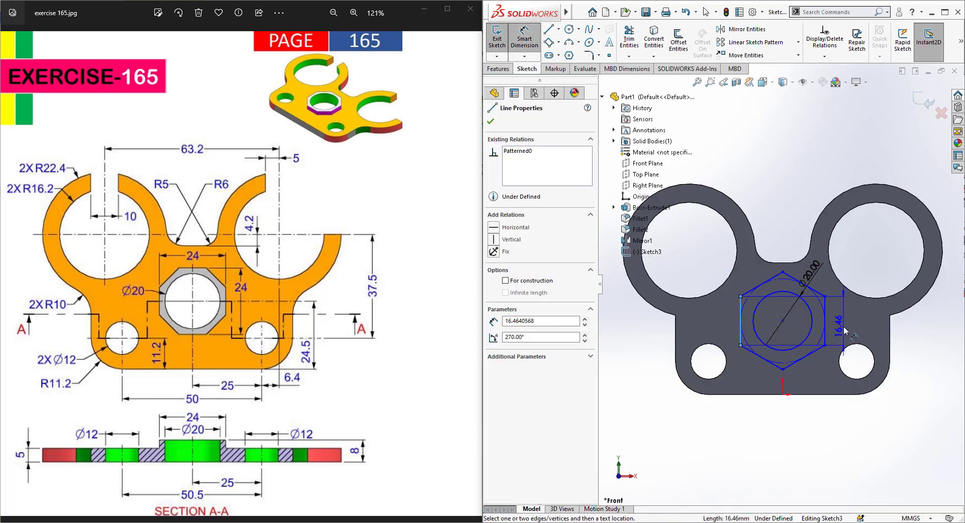
pyautogui.click(827, 330)
pyautogui.click(771, 146)
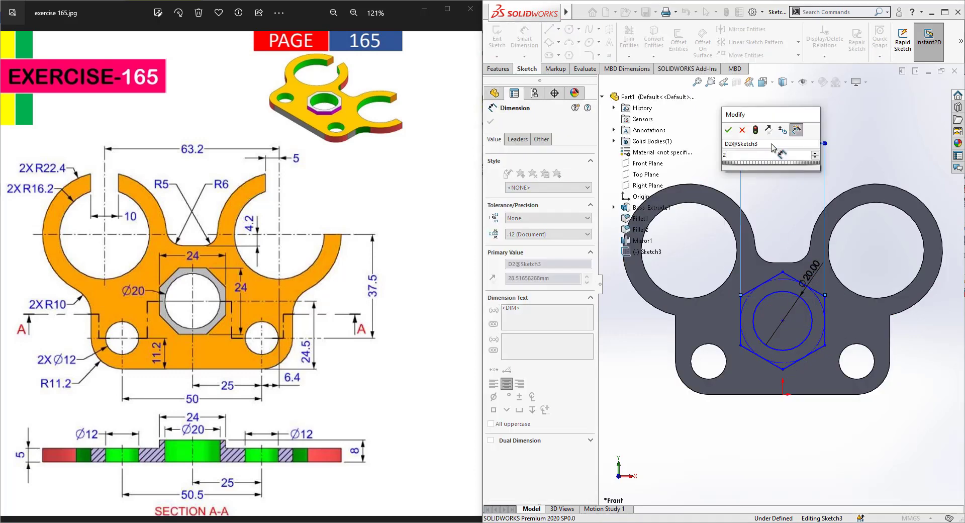
pyautogui.press('Return')
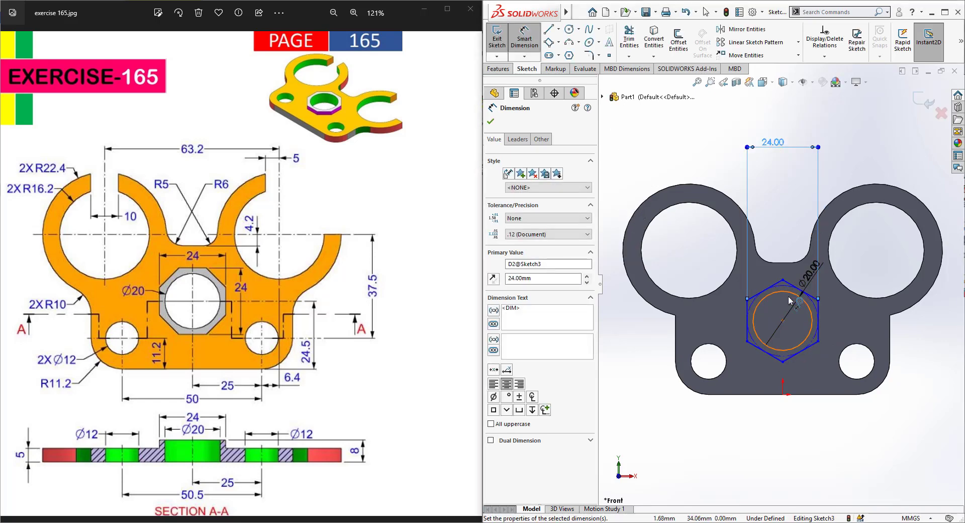
pyautogui.scroll(-3, 788, 319)
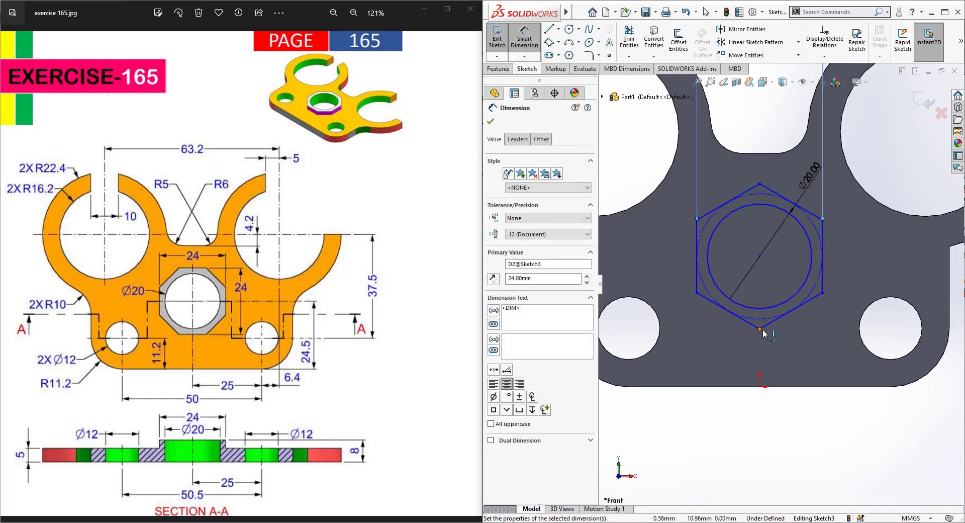
pyautogui.click(759, 329)
pyautogui.click(761, 184)
pyautogui.click(881, 251)
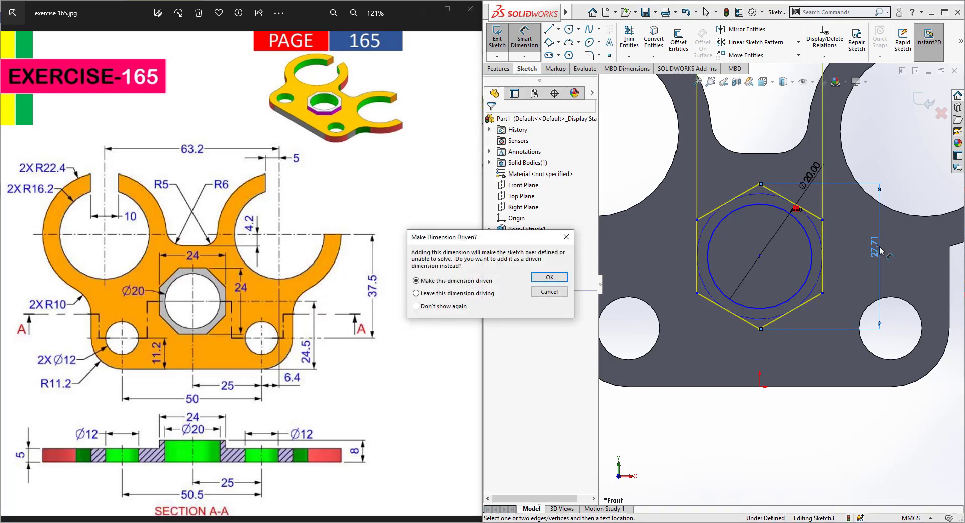
pyautogui.press('Escape')
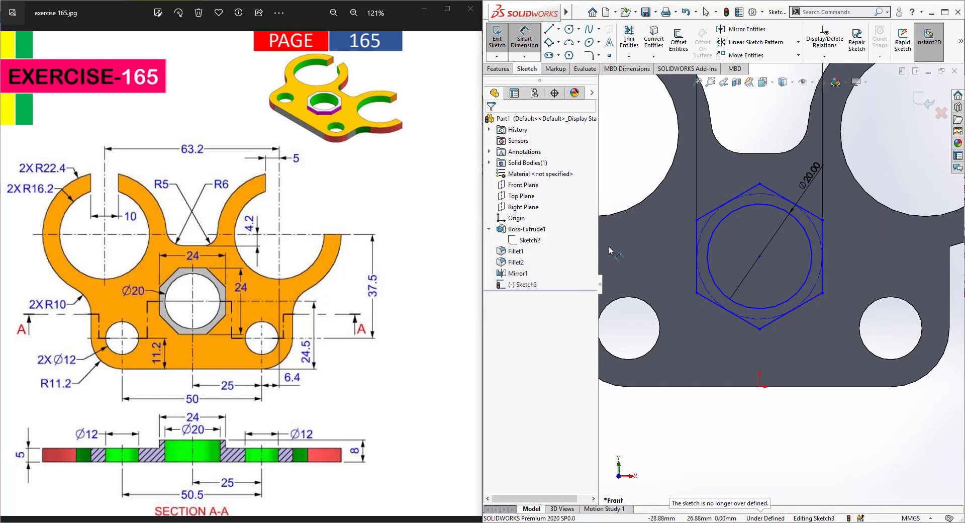
# - Dimension the vertical distance from the origin to the 20 mm circle's centre at 24.5 mm
pyautogui.scroll(1, 686, 252)
pyautogui.scroll(-1, 686, 252)
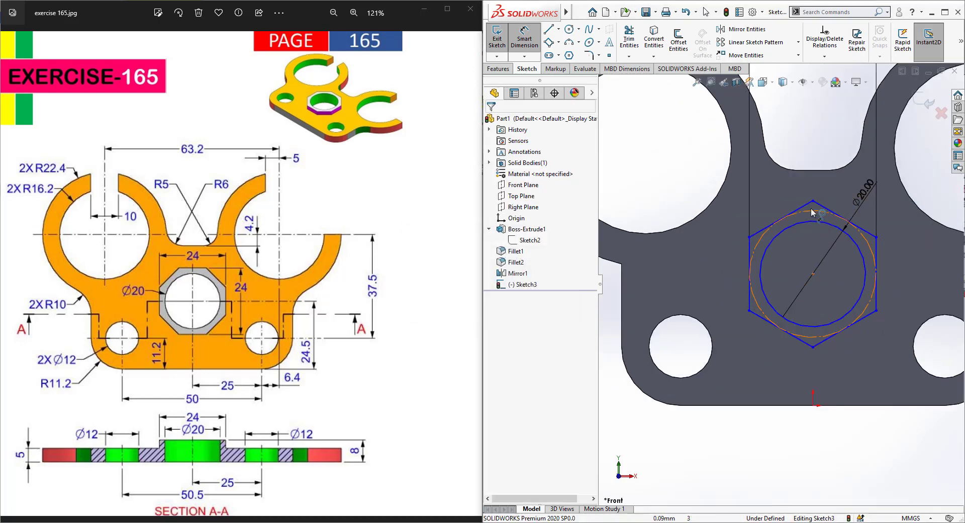
pyautogui.click(813, 274)
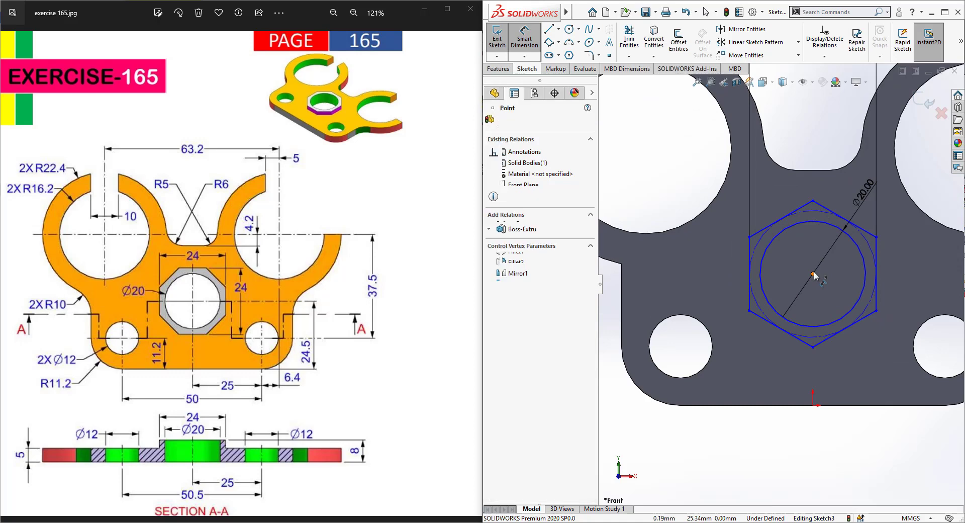
pyautogui.click(815, 407)
pyautogui.click(729, 433)
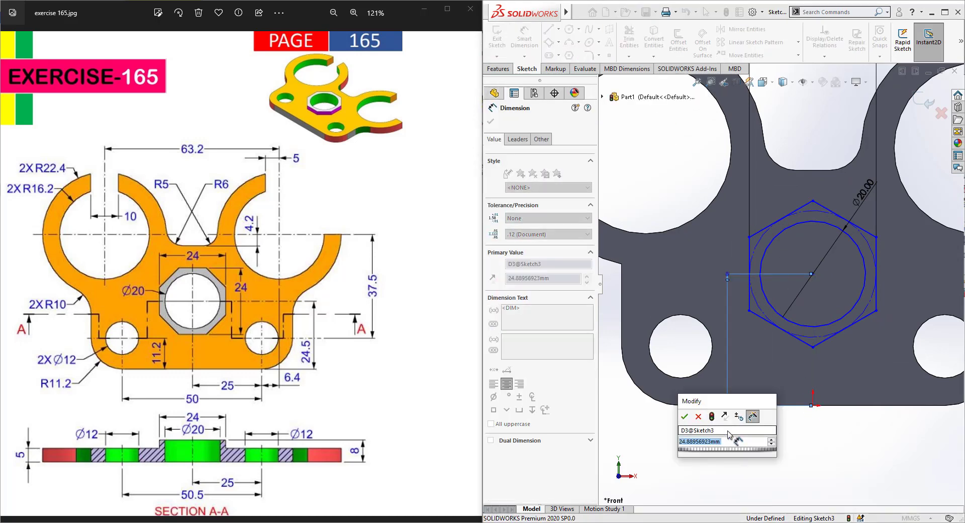
pyautogui.write('24.5')
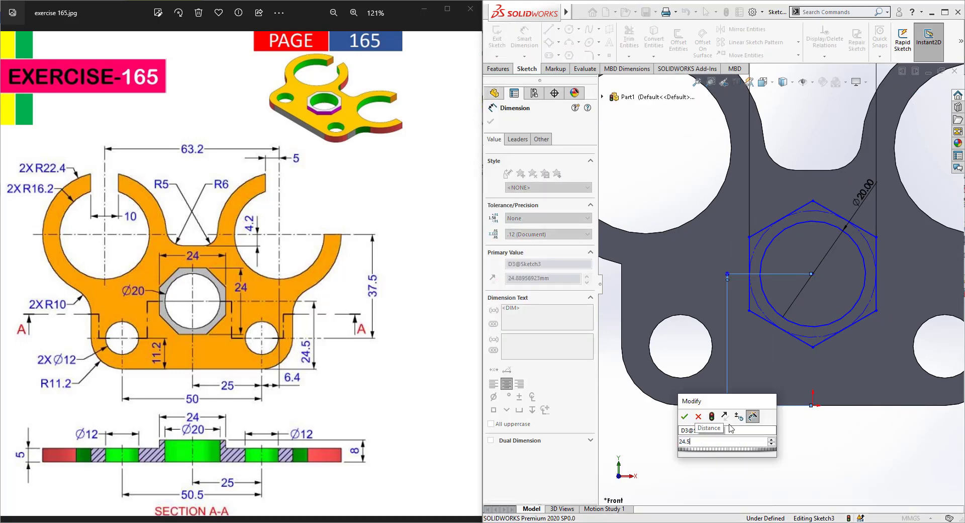
pyautogui.press('Return')
pyautogui.press('Escape')
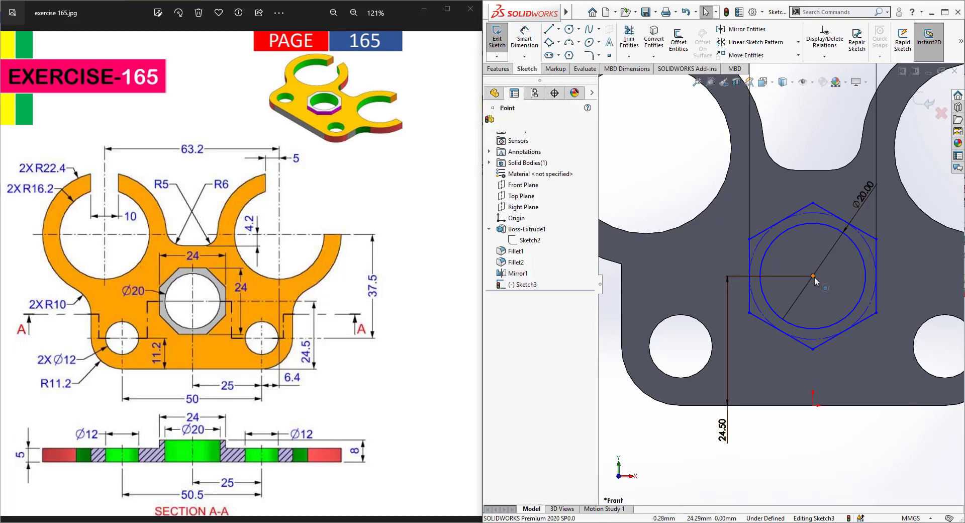
# - Add a vertical relation between the 20 mm circle's centre and the origin
pyautogui.click(813, 276)
pyautogui.keyDown('ctrl'); pyautogui.click(814, 407); pyautogui.keyUp('ctrl')
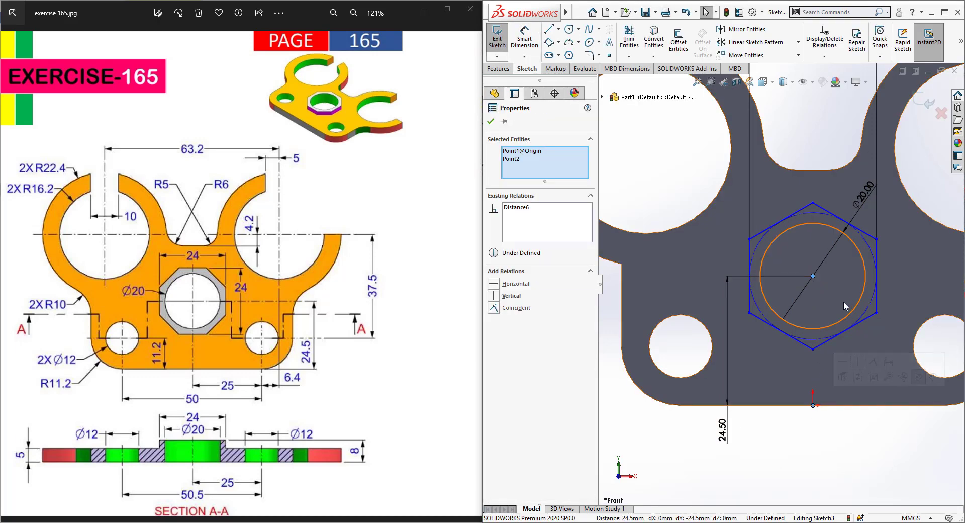
pyautogui.click(859, 367)
# - Add a vertical relation between the hexagon's top vertex and the circle's centre
pyautogui.click(814, 203)
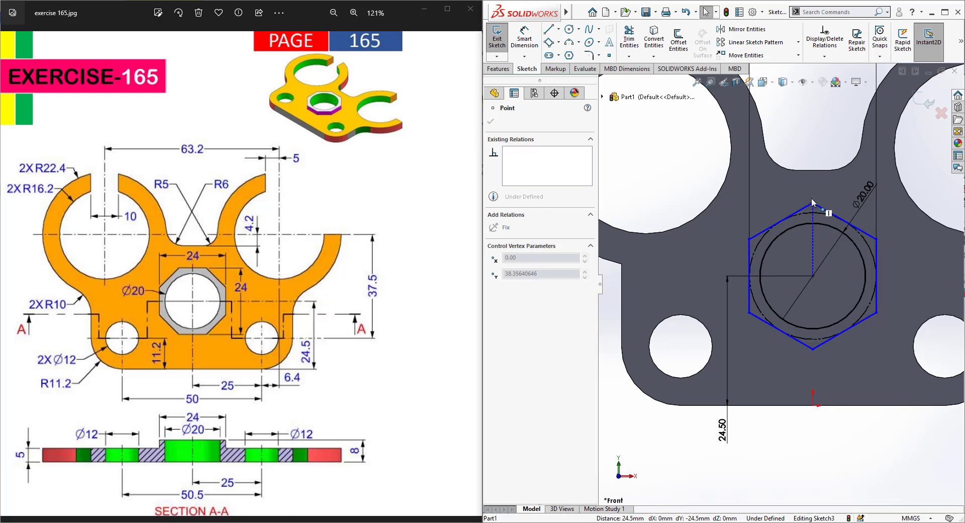
pyautogui.scroll(3, 823, 252)
pyautogui.scroll(-3, 822, 253)
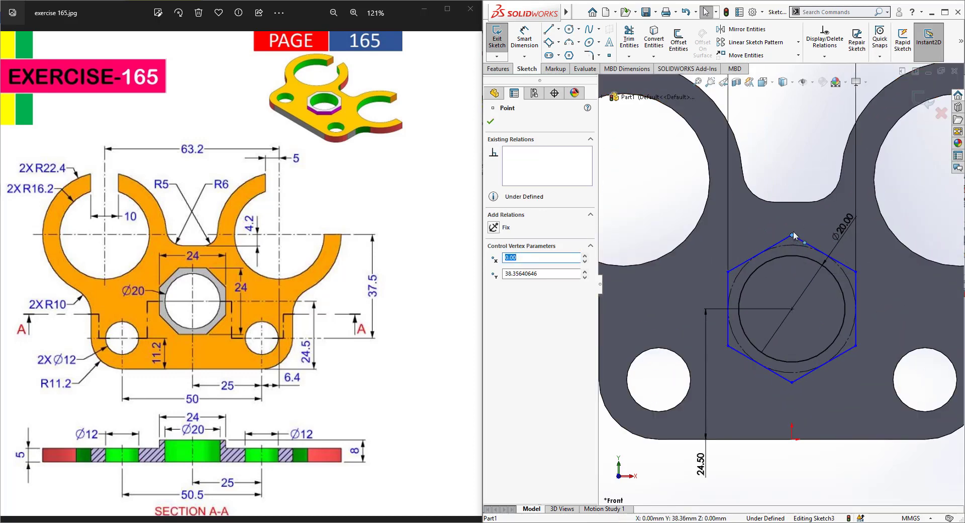
pyautogui.keyDown('ctrl'); pyautogui.click(792, 309); pyautogui.keyUp('ctrl')
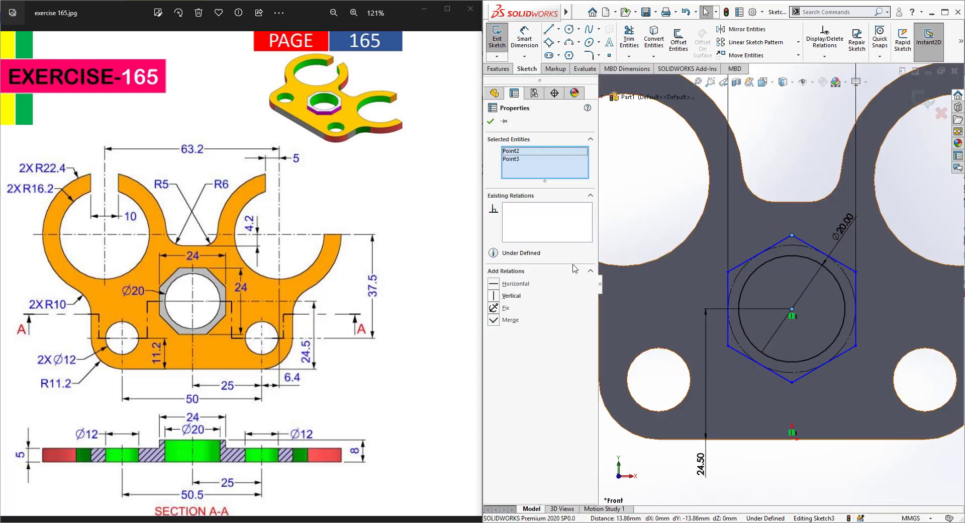
pyautogui.click(494, 296)
pyautogui.scroll(5, 765, 343)
pyautogui.press('Escape')
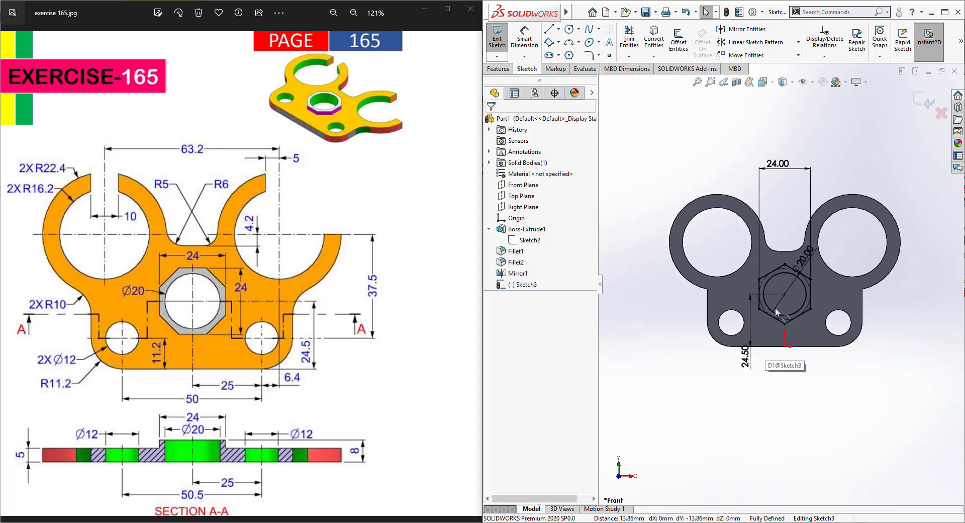
# - Exit the sketch and extrude the hexagonal contour as an 8 mm blind boss merged with the plate
pyautogui.moveTo(776, 312); pyautogui.dragTo(732, 323, button='middle')
pyautogui.click(502, 48)
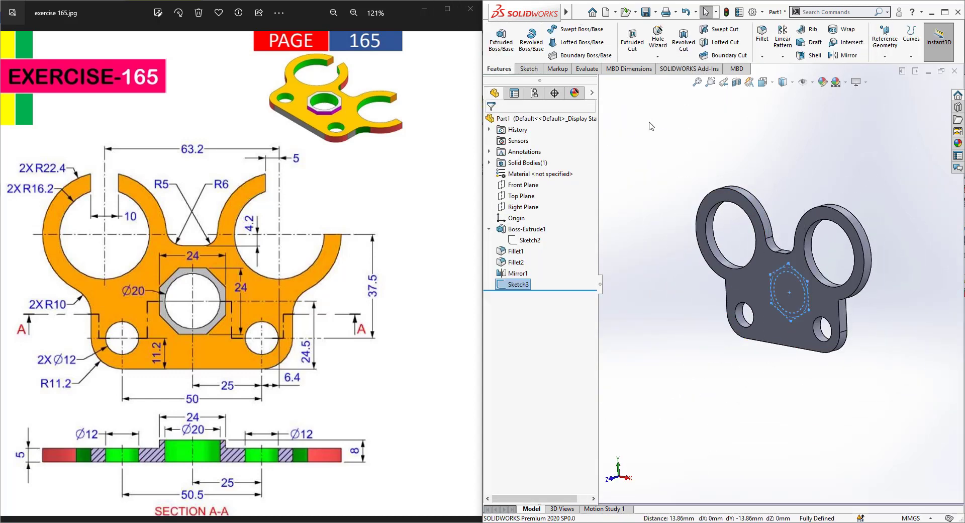
pyautogui.click(502, 40)
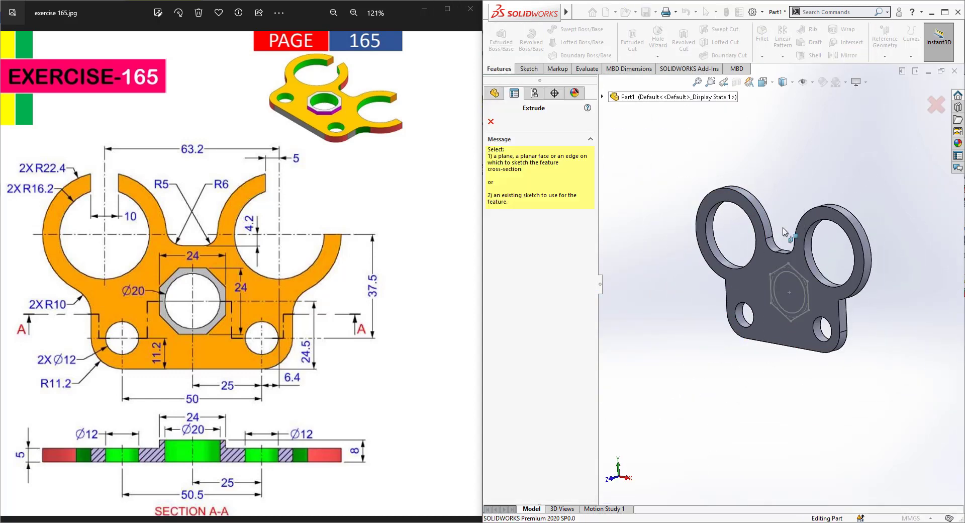
pyautogui.click(774, 282)
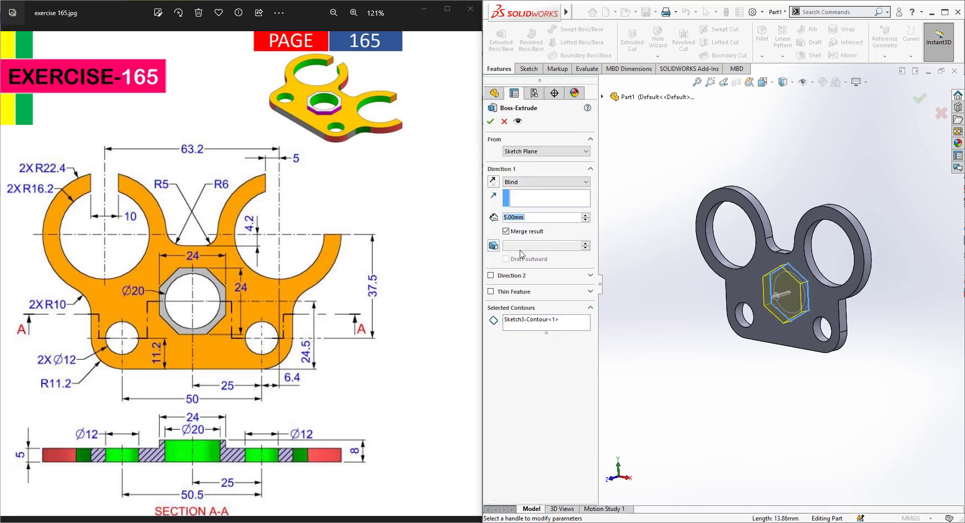
pyautogui.write('3')
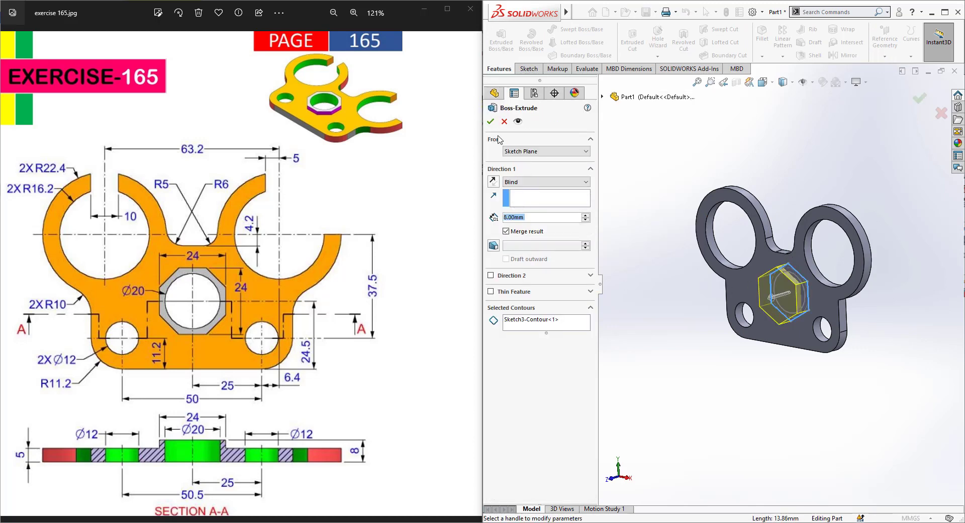
pyautogui.click(491, 121)
# - Start an Extruded Cut from the hexagonal boss's sketch, using only the 20 mm circle as the contour
pyautogui.click(632, 46)
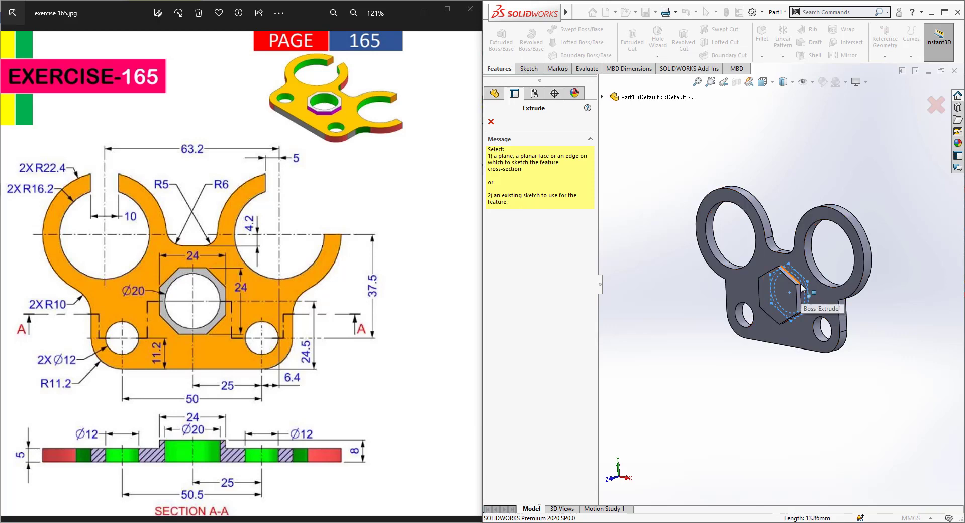
pyautogui.moveTo(802, 301); pyautogui.dragTo(759, 252, button='middle')
pyautogui.scroll(-5, 796, 287)
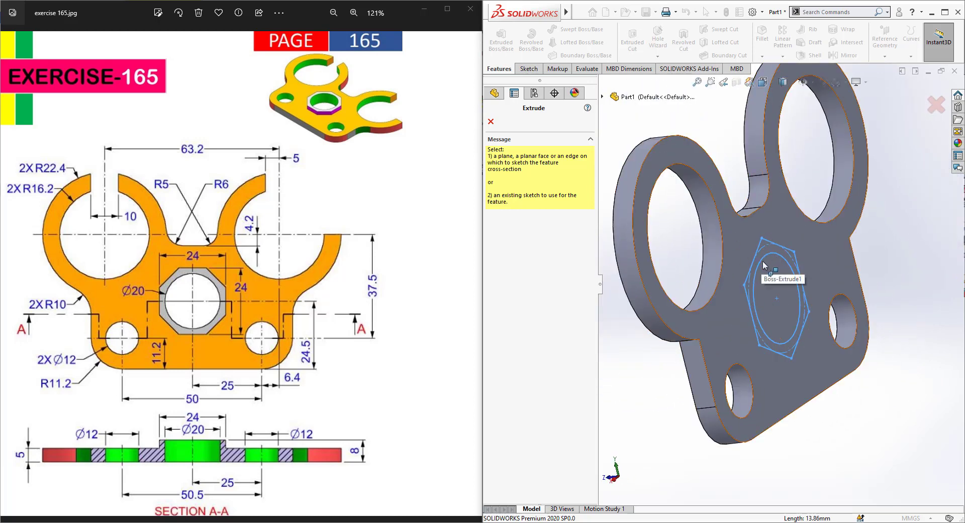
pyautogui.click(602, 97)
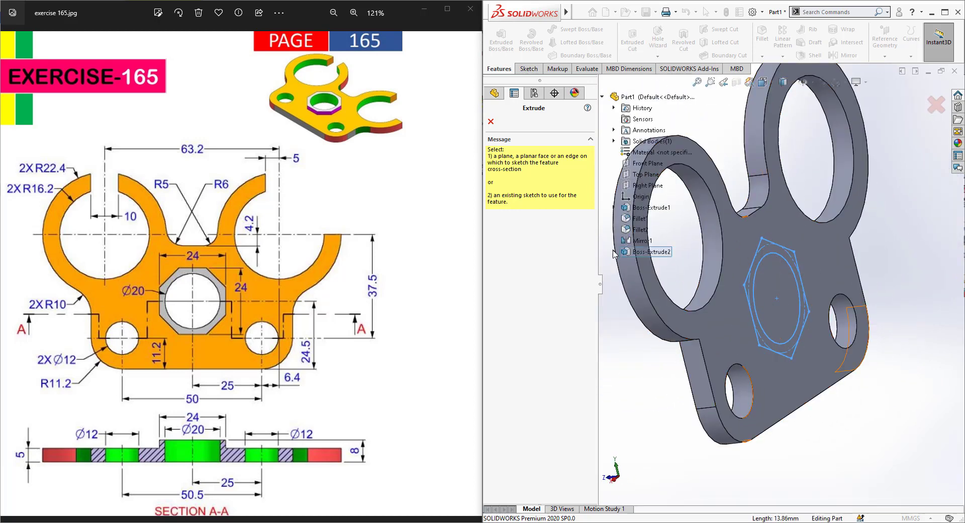
pyautogui.click(646, 265)
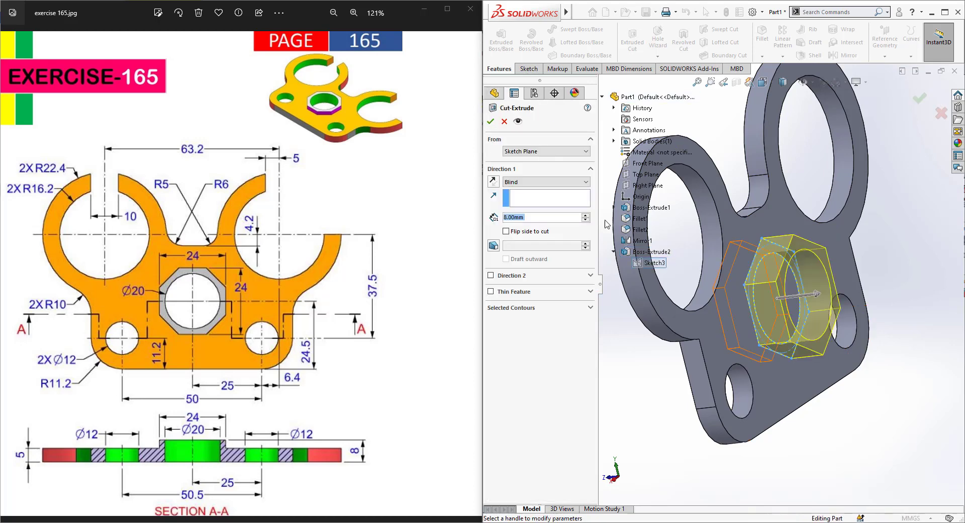
pyautogui.click(511, 307)
pyautogui.rightClick(550, 322)
pyautogui.click(578, 329)
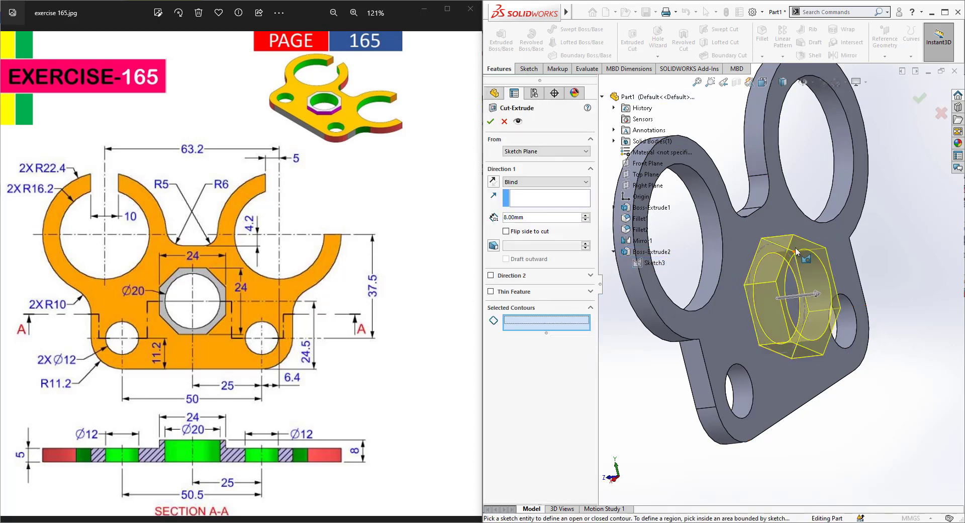
pyautogui.click(760, 258)
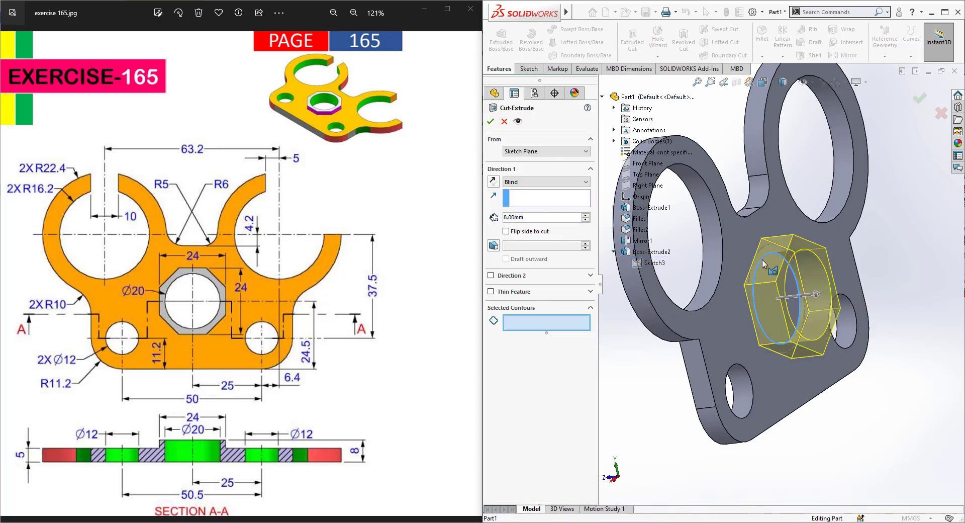
# - Reverse the cut's direction, set its end condition to Up To Next and finish the hole
pyautogui.click(493, 183)
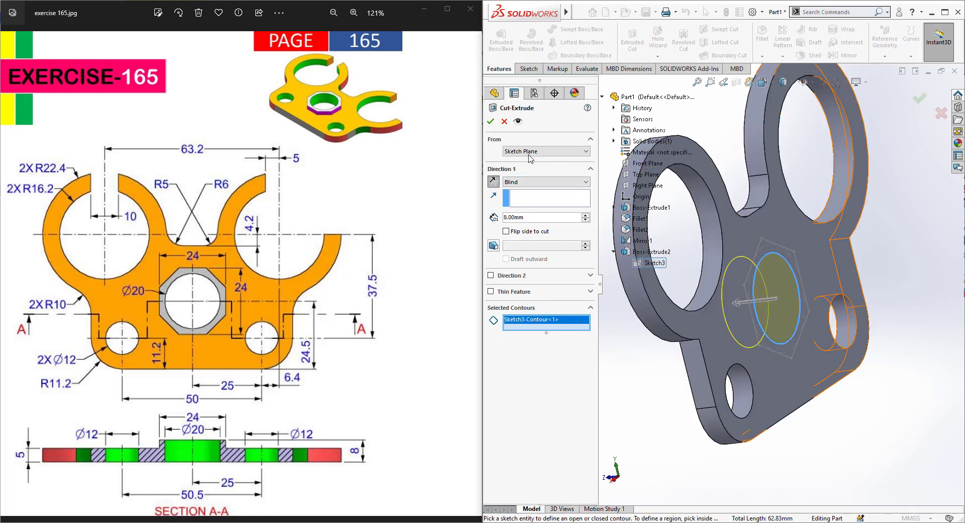
pyautogui.click(531, 181)
pyautogui.click(536, 211)
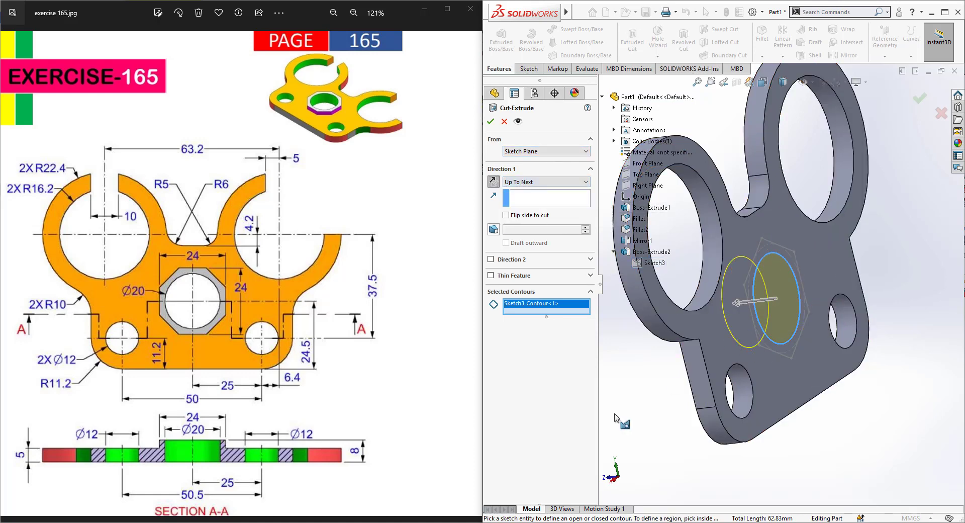
pyautogui.hotkey('ctrl', '8')
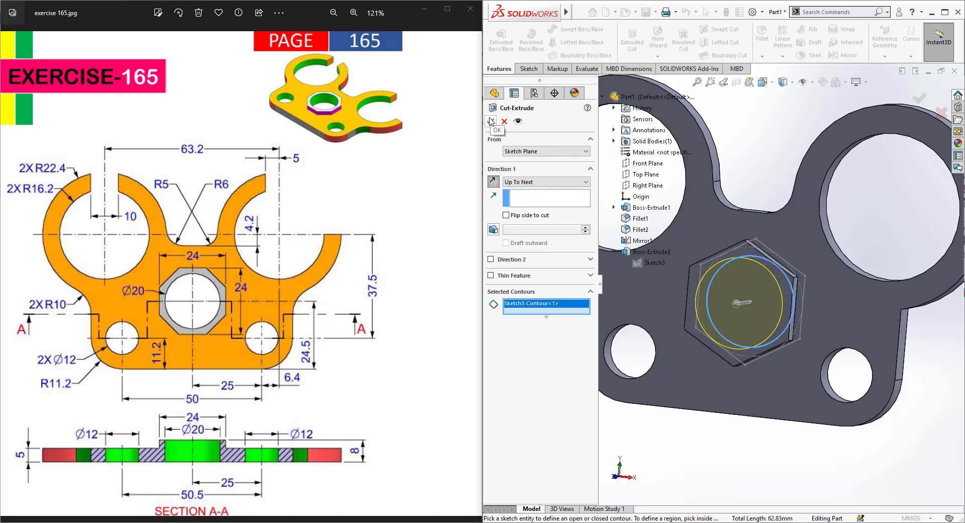
pyautogui.click(491, 121)
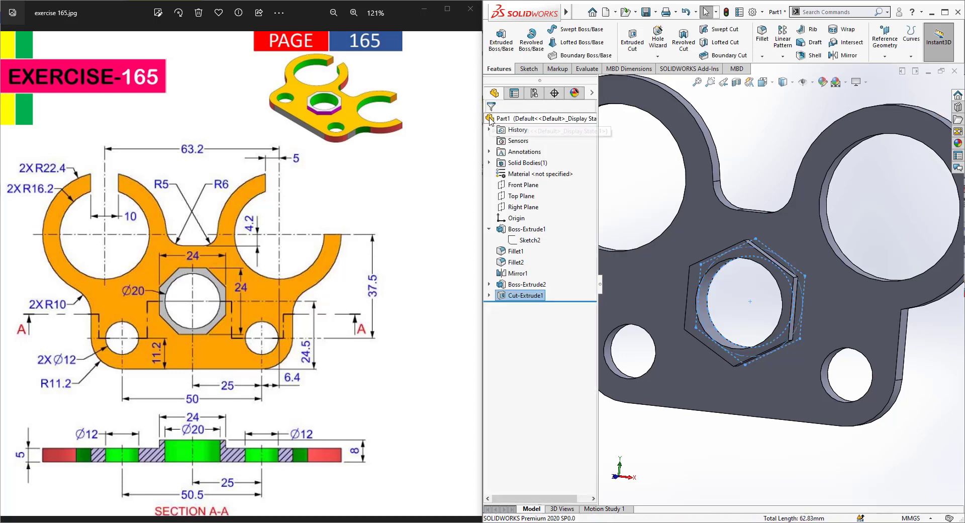
# - Edit the hexagonal boss's sketch, delete the top vertex's vertical relation and rotate the hexagon freehand about its centre
pyautogui.click(489, 285)
pyautogui.click(525, 296)
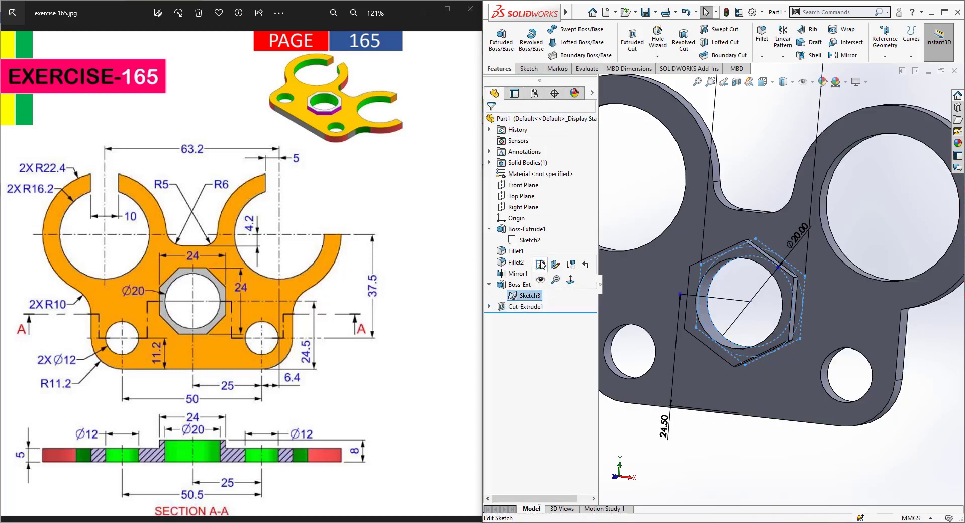
pyautogui.click(538, 264)
pyautogui.scroll(-5, 796, 303)
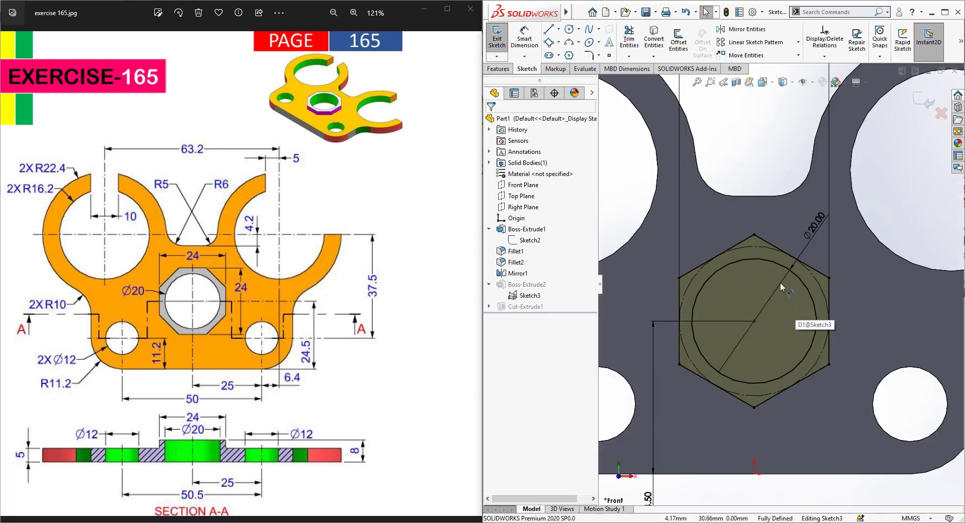
pyautogui.click(755, 235)
pyautogui.rightClick(526, 152)
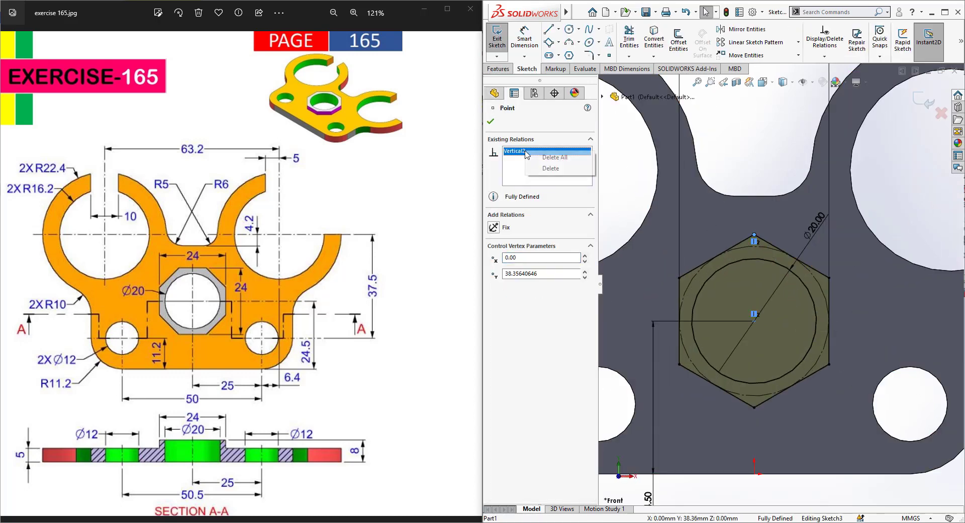
pyautogui.click(561, 169)
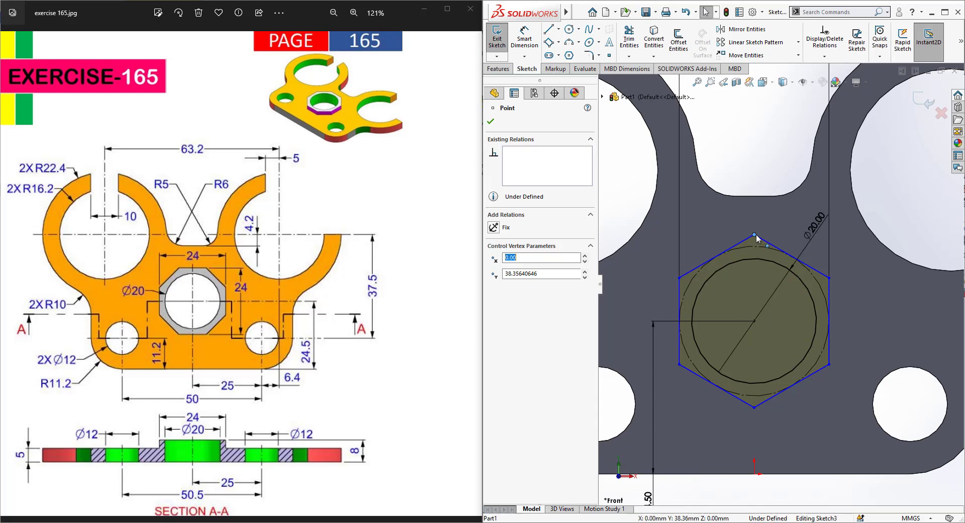
pyautogui.moveTo(756, 234); pyautogui.dragTo(668, 312)
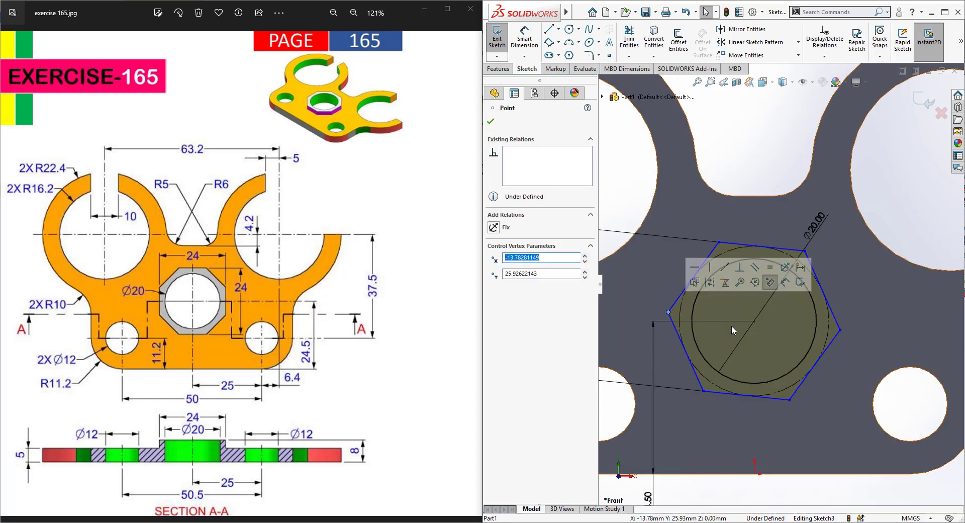
# - Add a horizontal relation between the hexagon's leftmost vertex and its centre point, and exit the boss sketch
pyautogui.keyDown('ctrl'); pyautogui.click(754, 321); pyautogui.keyUp('ctrl')
pyautogui.click(784, 277)
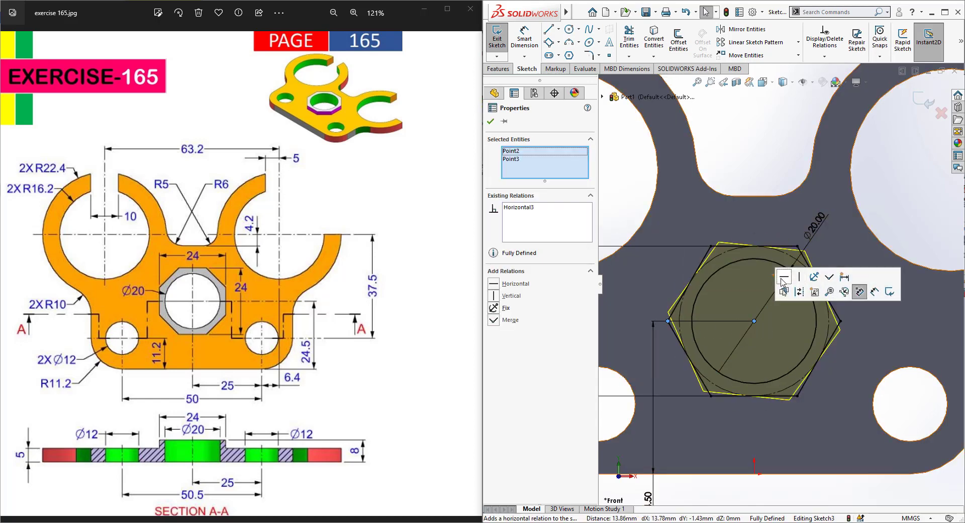
pyautogui.click(490, 121)
pyautogui.scroll(3, 732, 253)
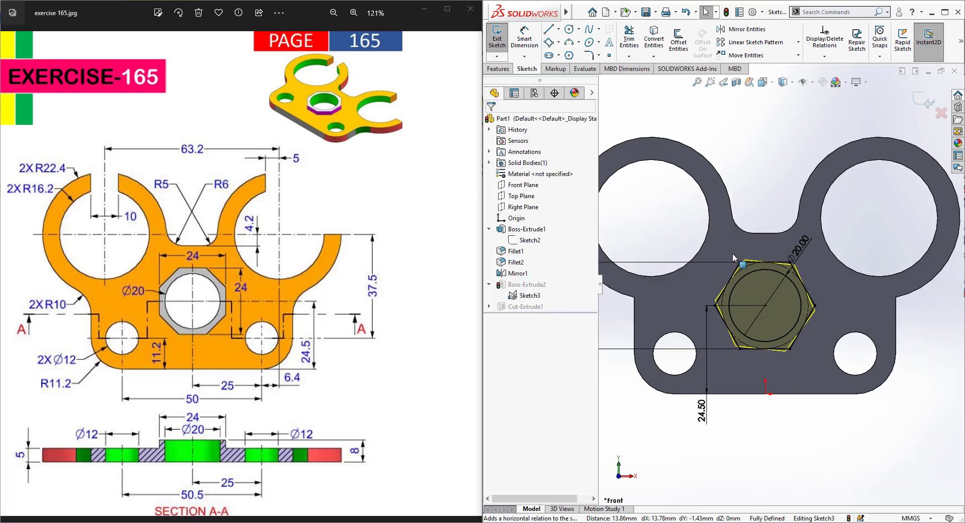
pyautogui.click(498, 40)
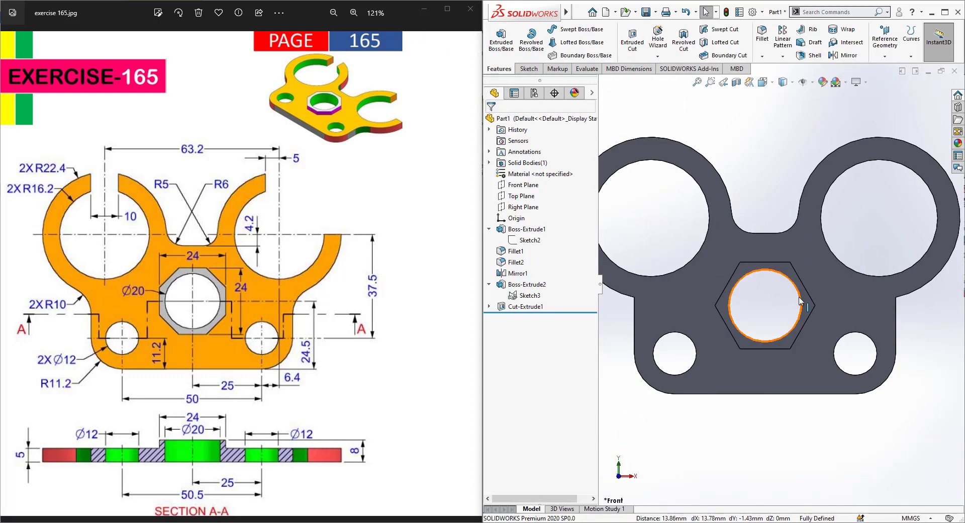
# - Delete the Fillet1 feature from the left corner of the notch between the two rings
pyautogui.scroll(2, 792, 266)
pyautogui.scroll(-2, 792, 266)
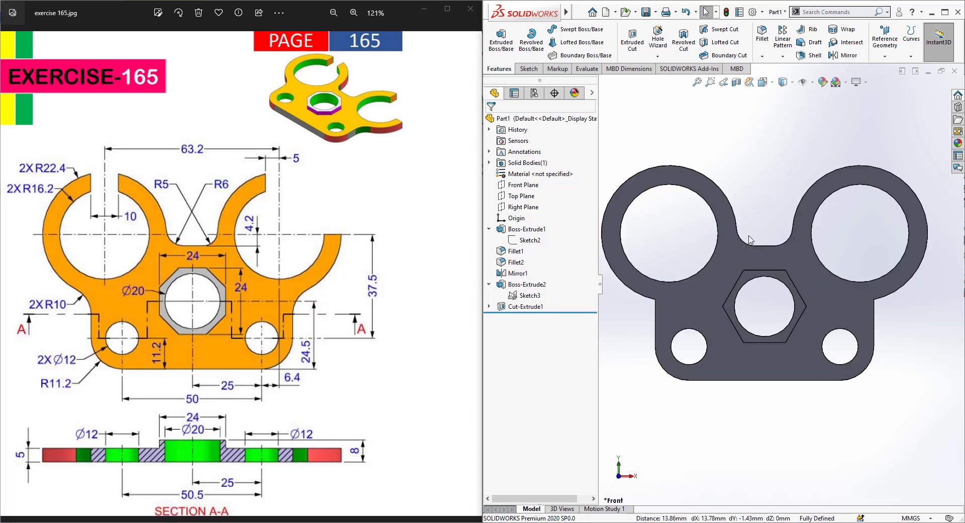
pyautogui.rightClick(517, 251)
pyautogui.click(540, 318)
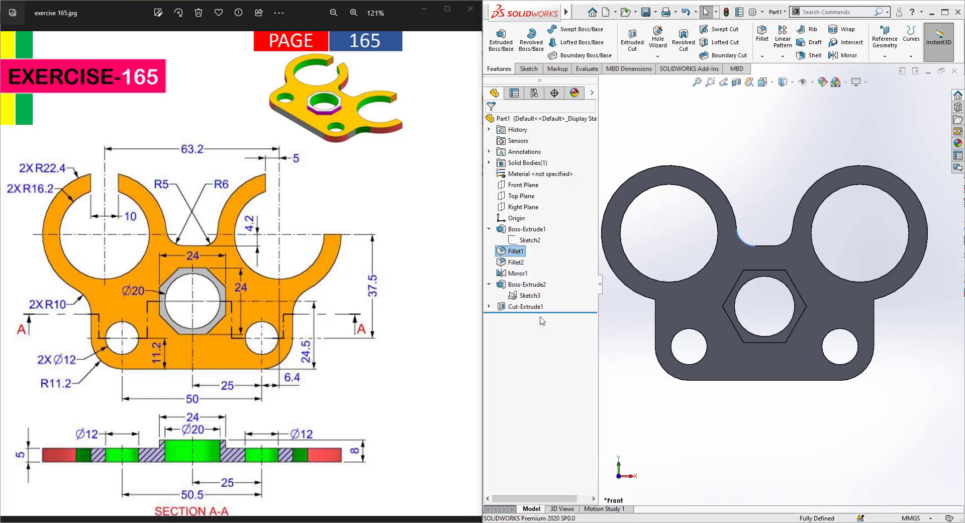
pyautogui.click(548, 217)
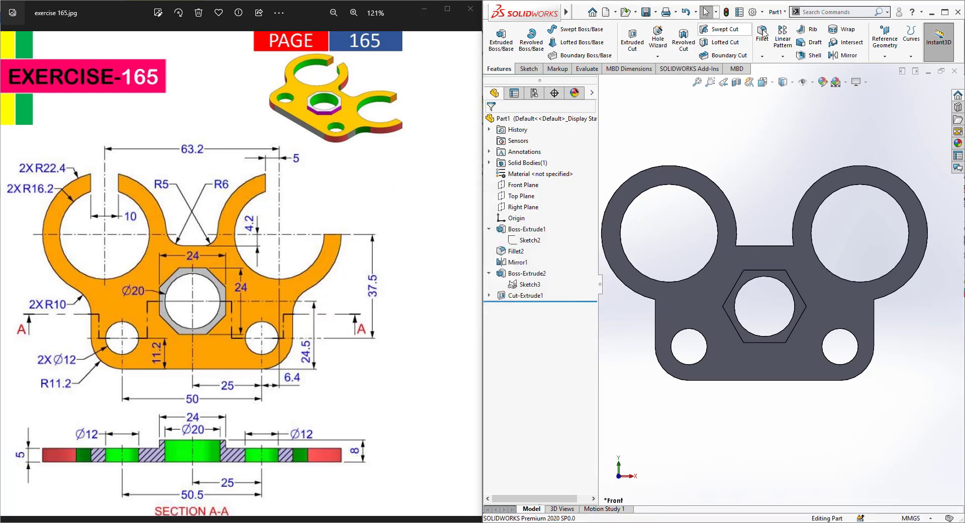
# - Add a 6 mm constant-size fillet to the notch corner edge beside the left ring
pyautogui.moveTo(715, 160); pyautogui.dragTo(662, 199, button='middle')
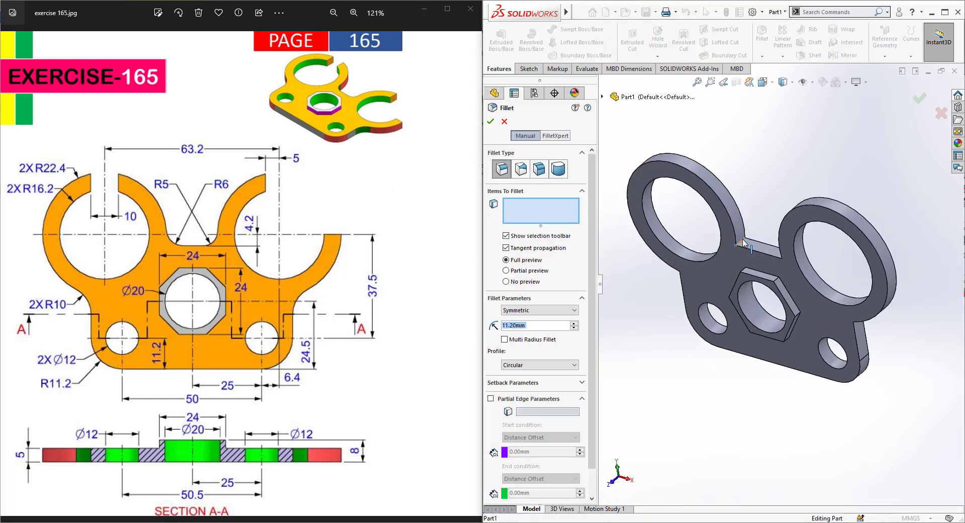
pyautogui.click(743, 243)
pyautogui.write('6')
pyautogui.press('Return')
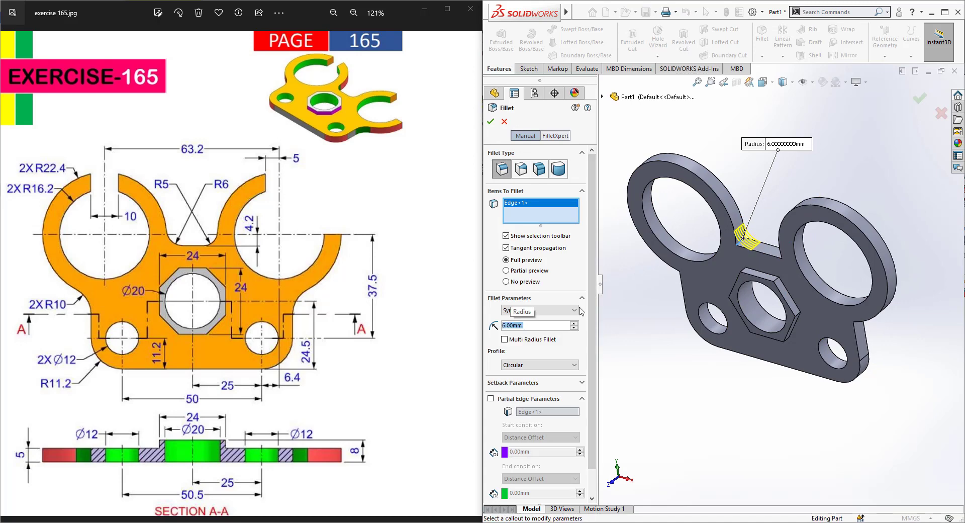
pyautogui.click(491, 121)
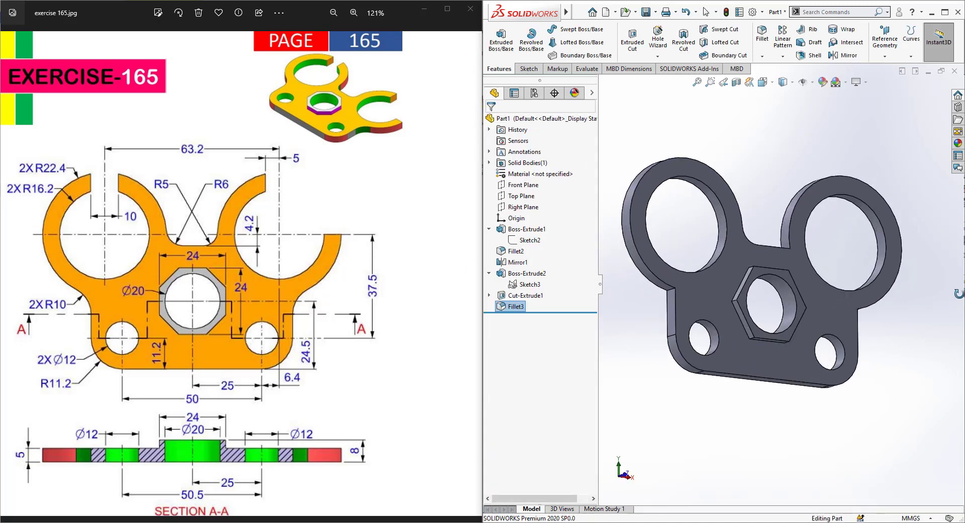
# - Add a 5 mm constant-size fillet to the notch corner edge beside the right ring
pyautogui.click(787, 242)
pyautogui.write('5')
pyautogui.press('Return')
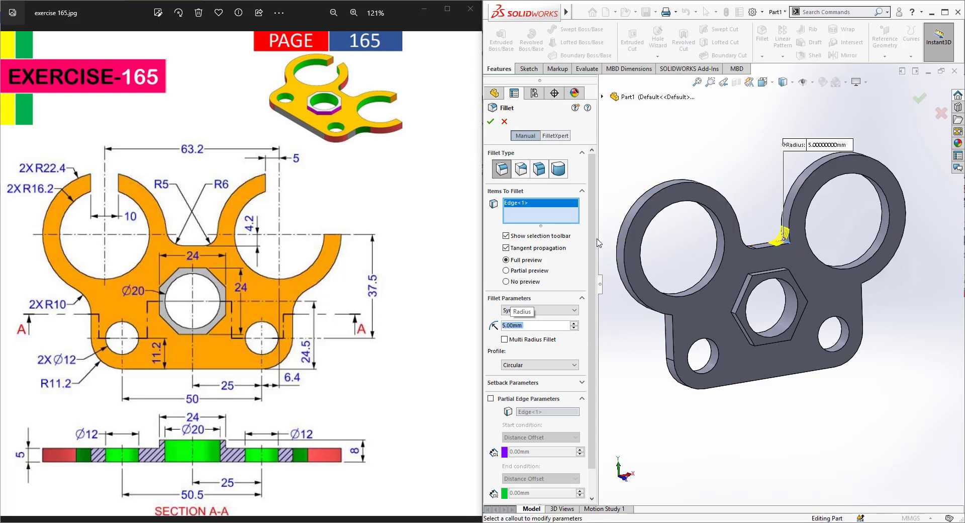
pyautogui.click(491, 121)
# - Start a sketch on the Front Plane and draw a corner rectangle about 13 by 32 mm across the top of the left ring
pyautogui.moveTo(734, 188)
pyautogui.mouseDown(button='middle')
pyautogui.moveTo(693, 182)
pyautogui.moveTo(699, 231)
pyautogui.mouseUp(button='middle')
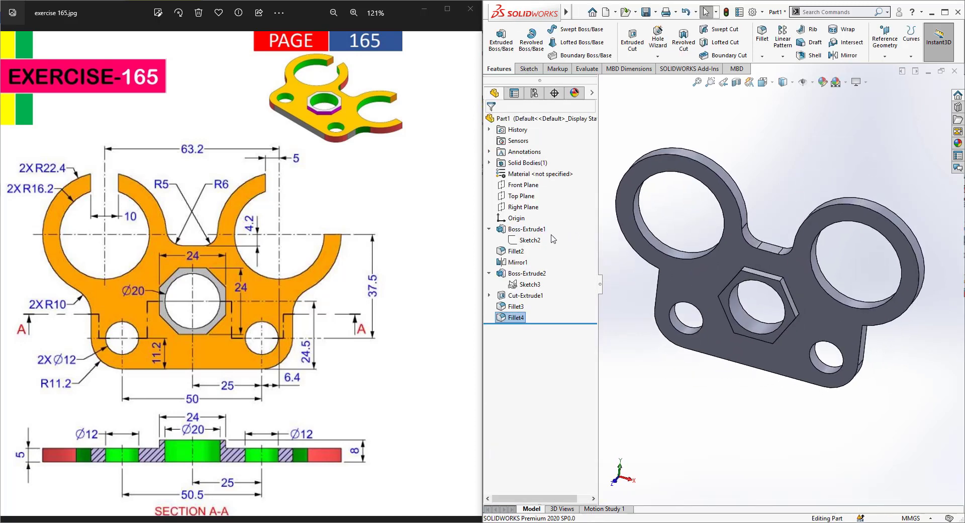
pyautogui.click(523, 184)
pyautogui.click(531, 172)
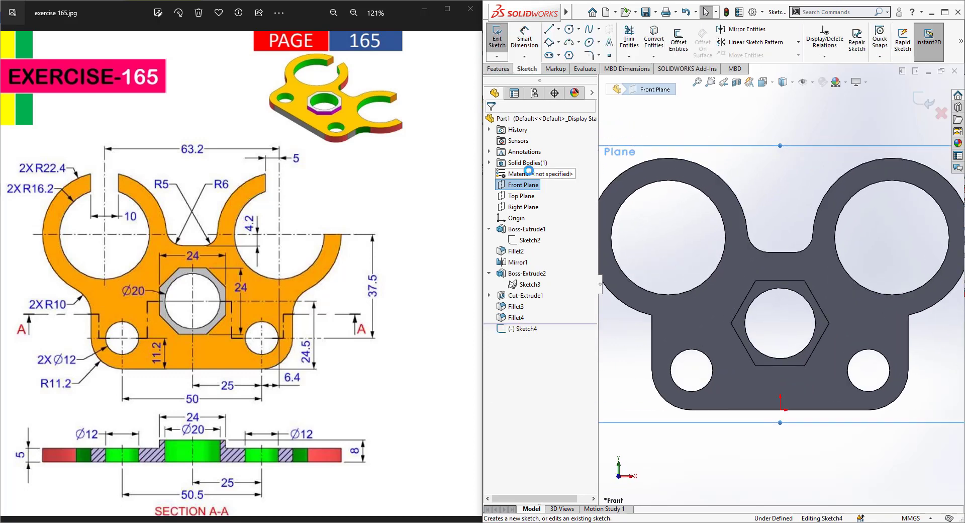
pyautogui.click(559, 43)
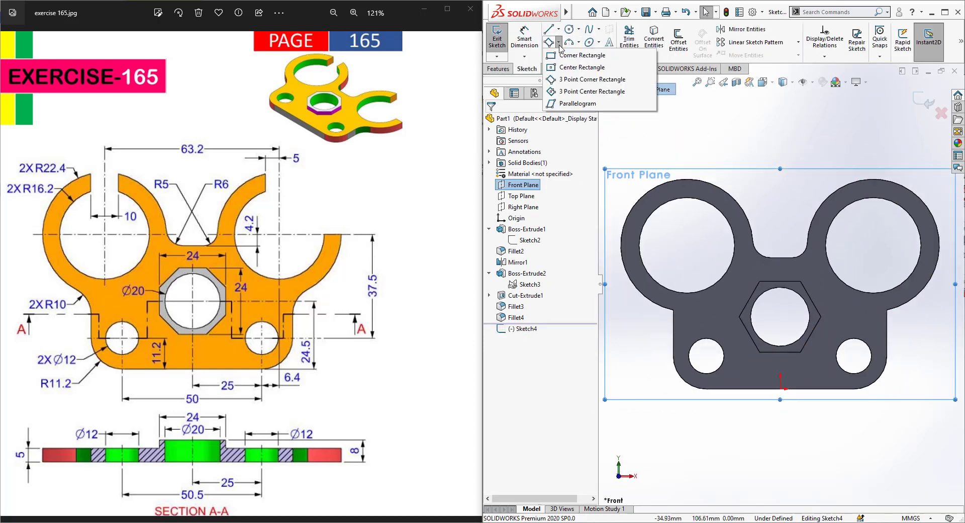
pyautogui.click(579, 58)
pyautogui.click(660, 236)
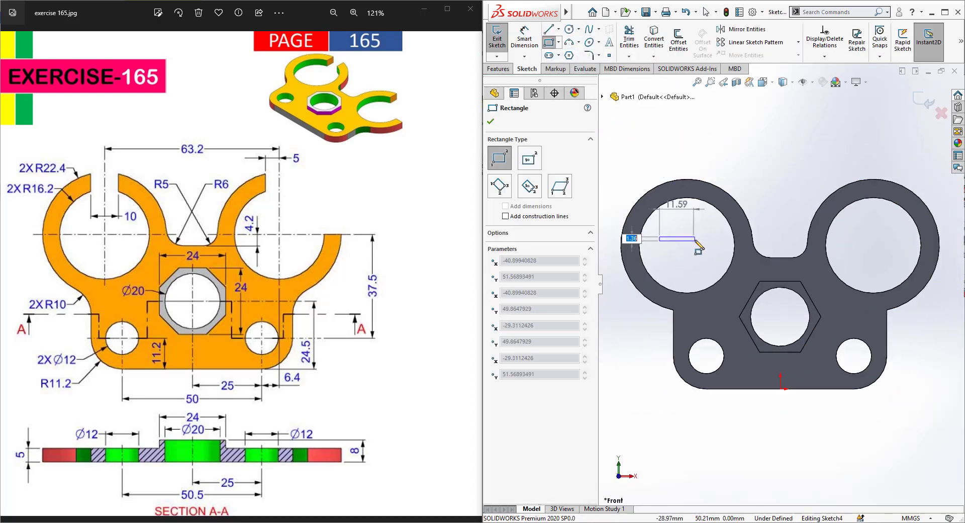
pyautogui.click(698, 142)
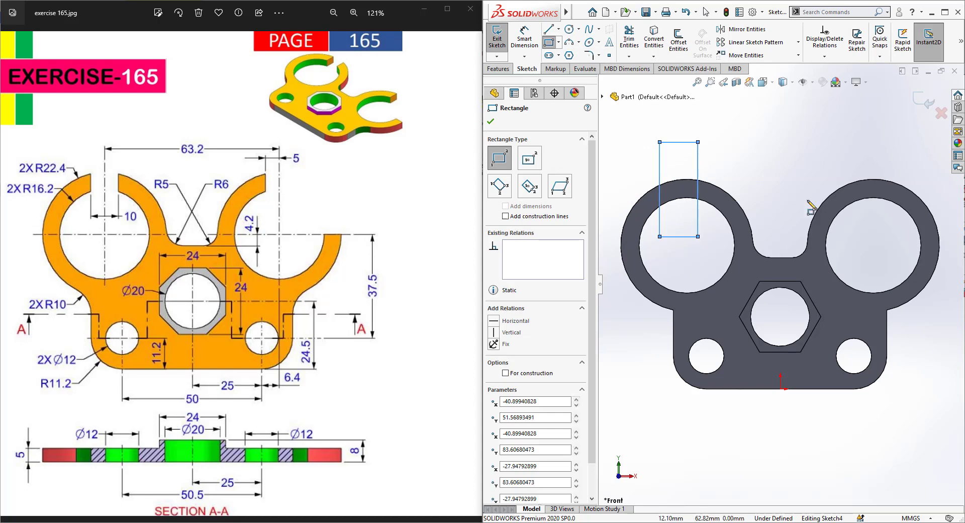
# - Draw a second corner rectangle freehand over the upper right part of the right ring, starting inside its hole
pyautogui.click(874, 245)
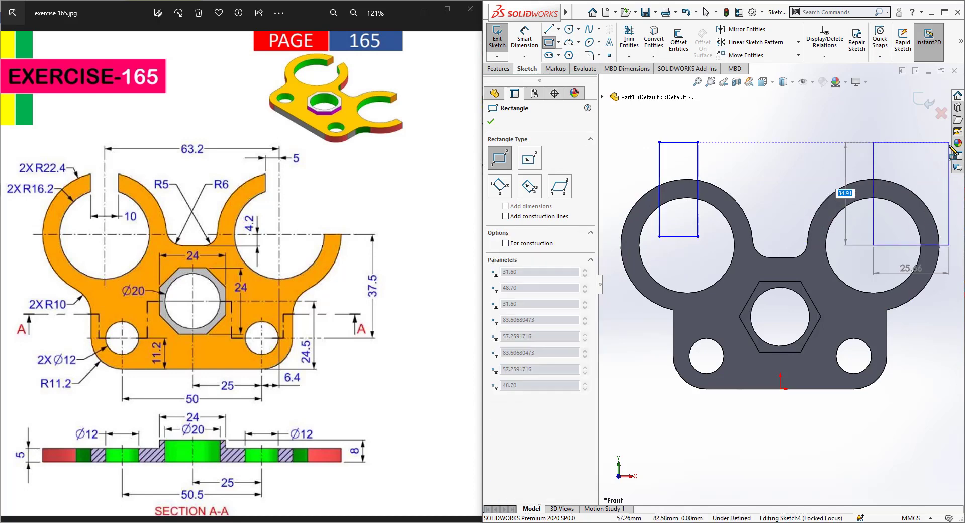
pyautogui.press('Escape')
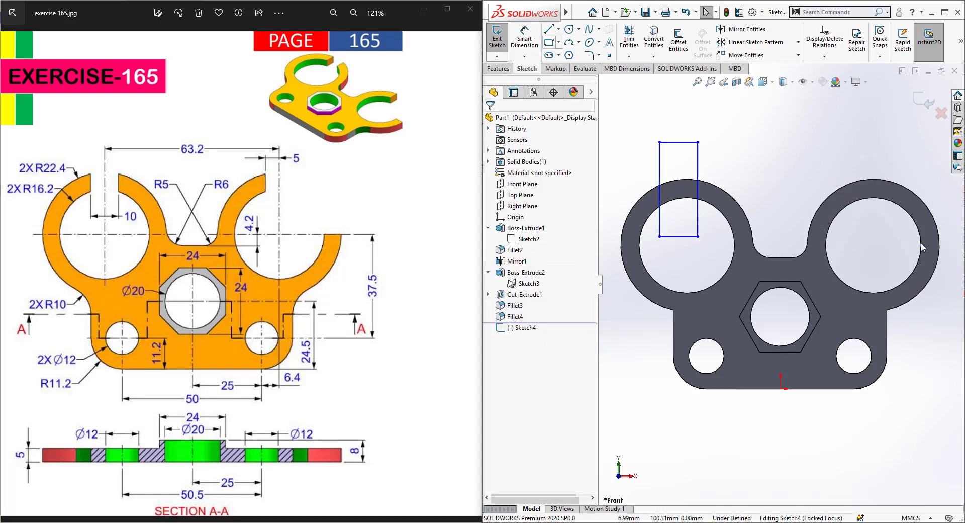
pyautogui.click(549, 44)
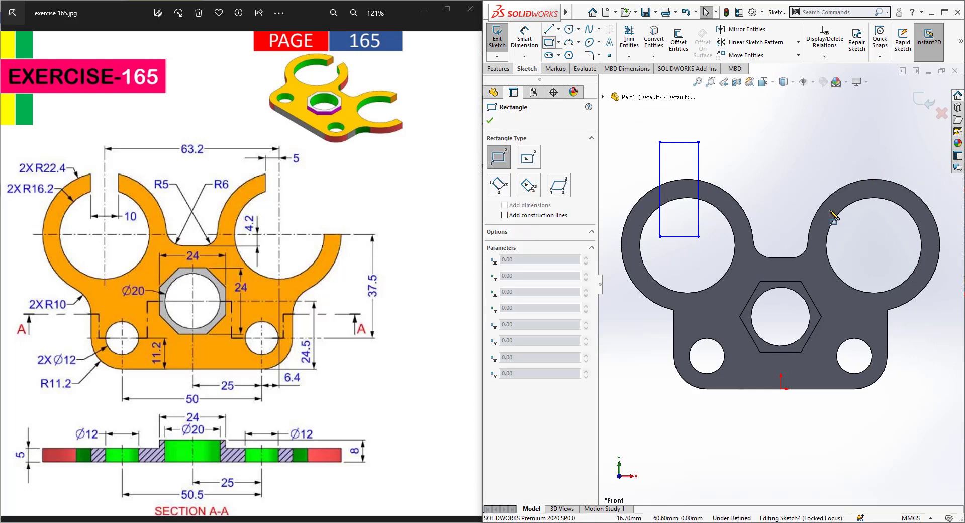
pyautogui.click(857, 248)
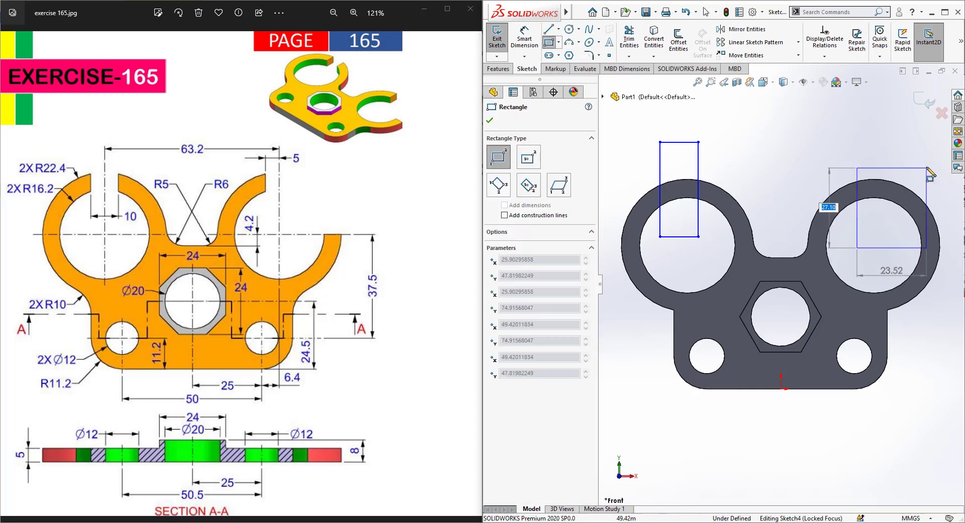
pyautogui.click(937, 163)
# - Dimension the left rectangle's bottom edge to 10 mm and end the dimensioning
pyautogui.click(524, 38)
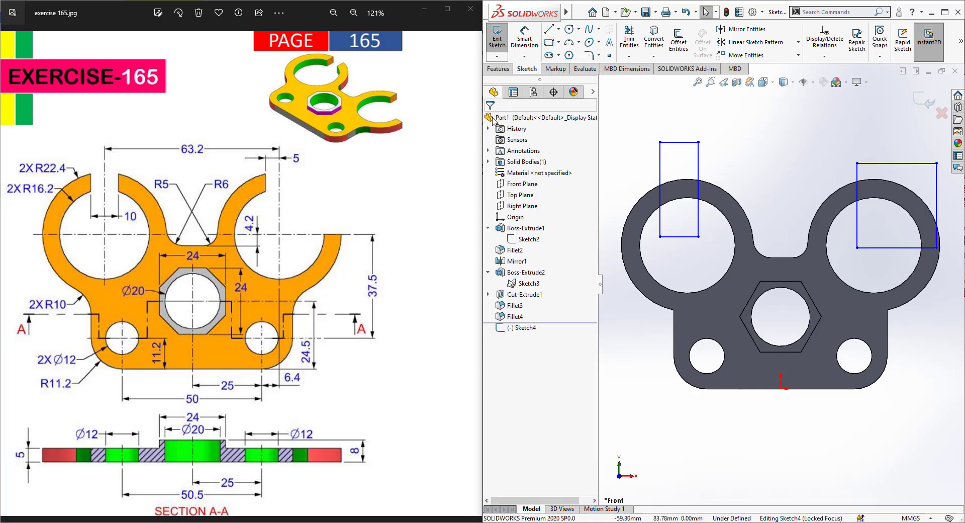
pyautogui.click(679, 236)
pyautogui.click(679, 269)
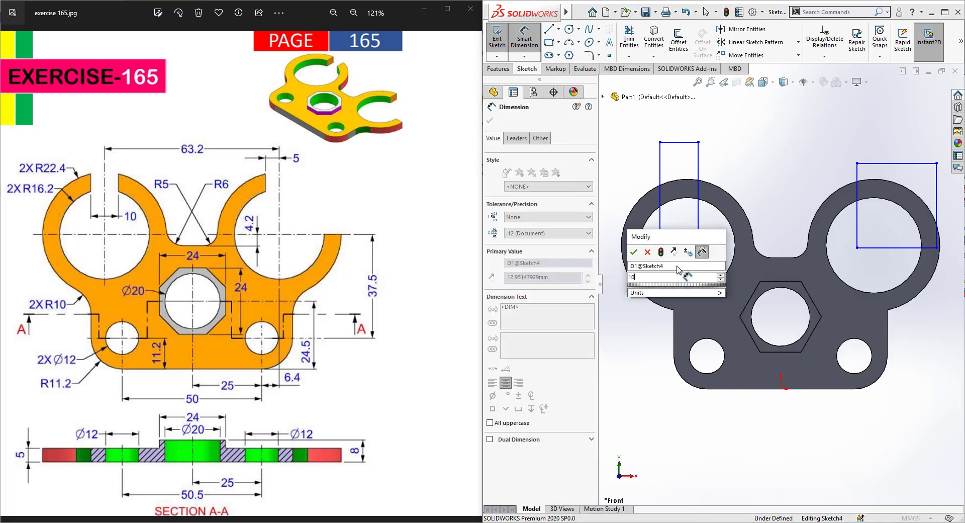
pyautogui.press('Return')
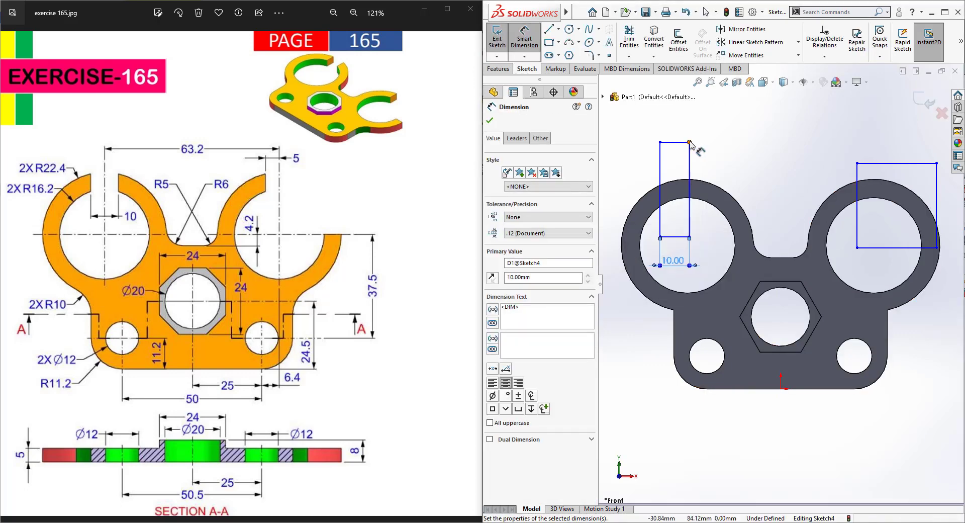
pyautogui.click(679, 142)
pyautogui.press('Escape')
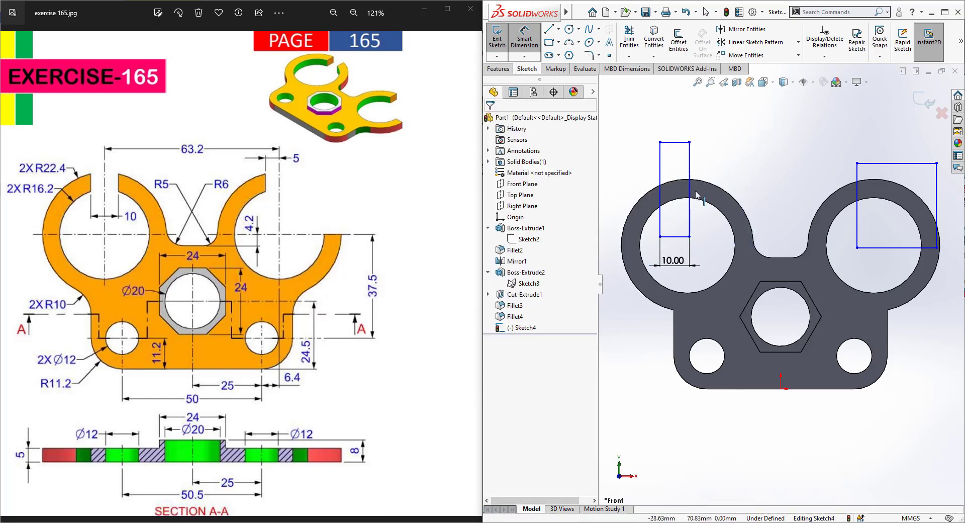
pyautogui.press('Escape')
# - Try to select the midpoint of the left rectangle's bottom edge together with the left ring's inner circle
pyautogui.click(352, 45)
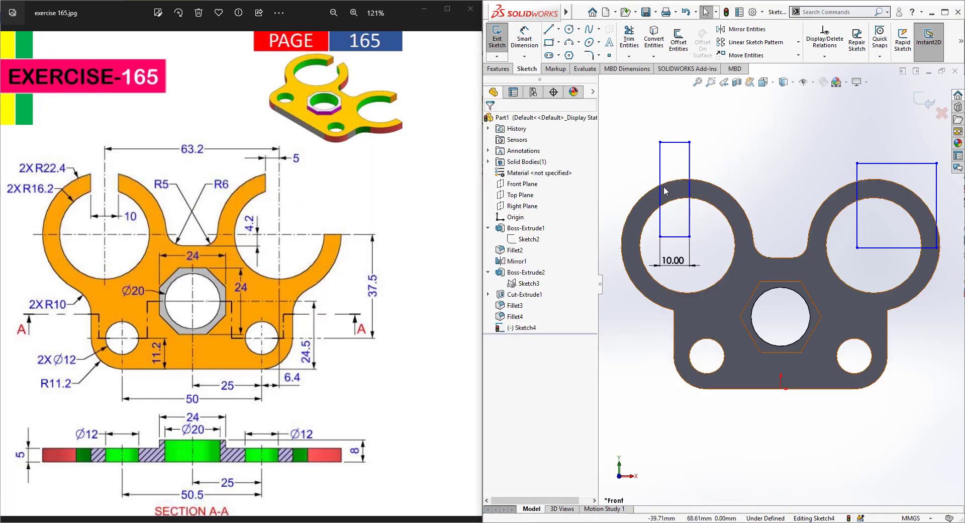
pyautogui.click(693, 236)
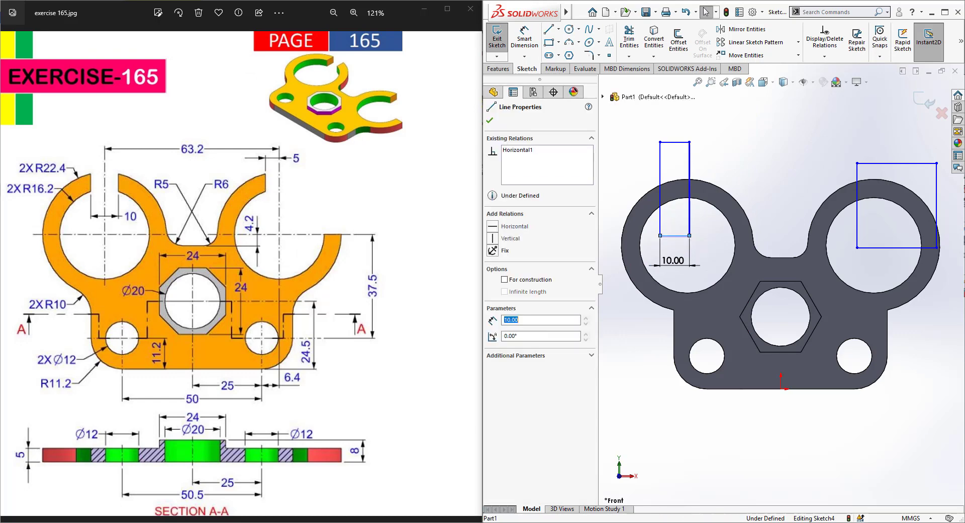
pyautogui.rightClick(685, 237)
pyautogui.click(712, 255)
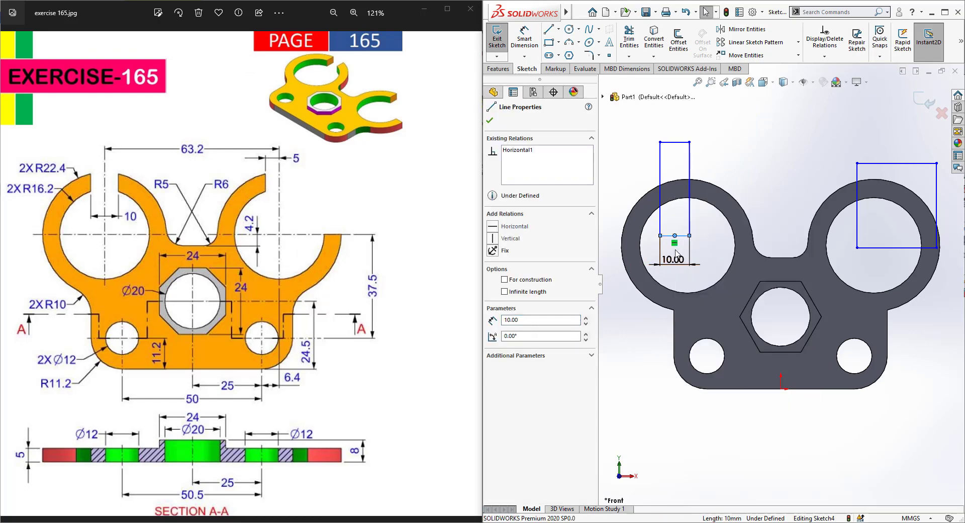
pyautogui.click(722, 213)
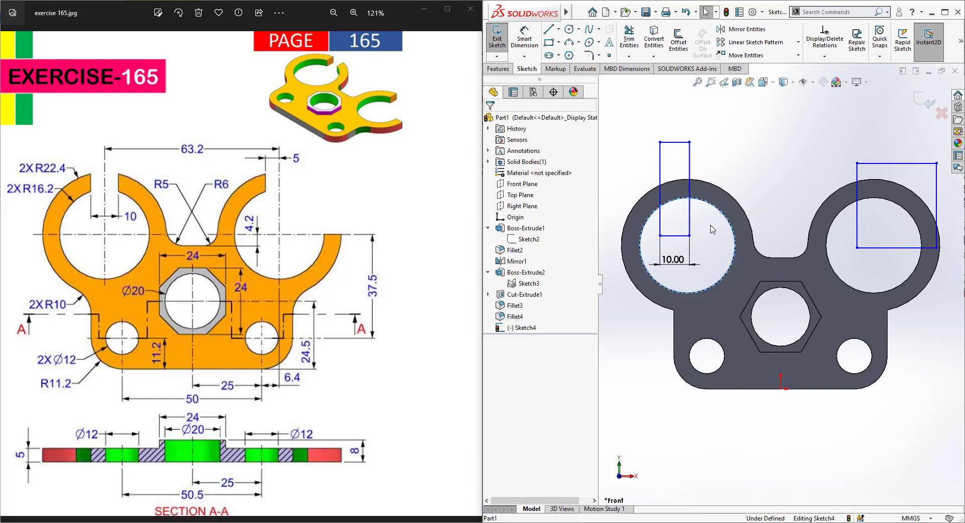
pyautogui.click(717, 213)
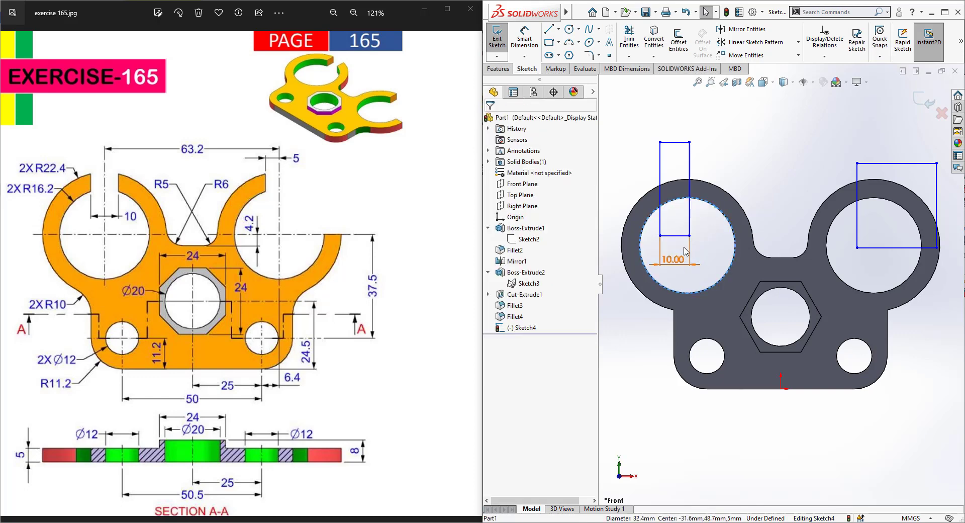
# - Move the left rectangle's bottom edge upward freehand inside the left ring's hole
pyautogui.moveTo(679, 237); pyautogui.dragTo(689, 223)
pyautogui.click(706, 249)
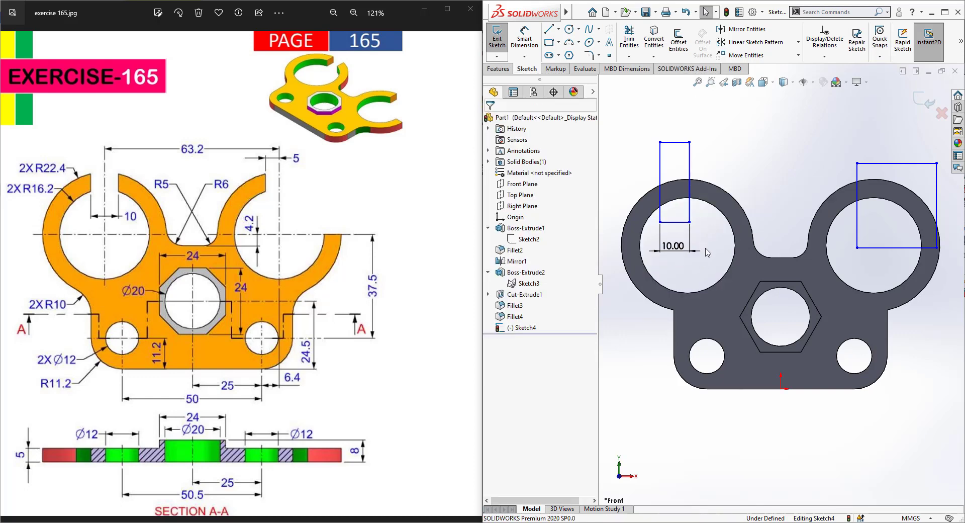
# - Display the temporary axes of the plate's holes for use as sketch references
pyautogui.scroll(-2, 684, 244)
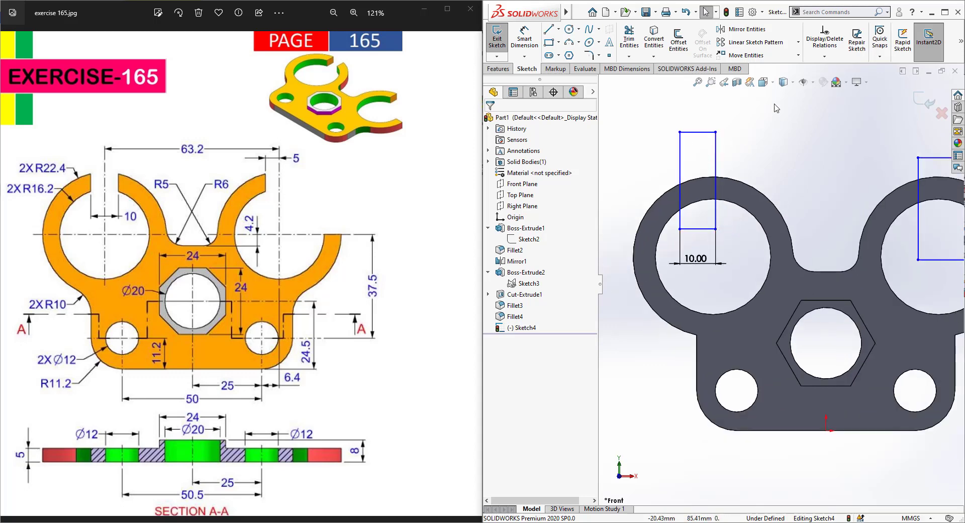
pyautogui.click(804, 81)
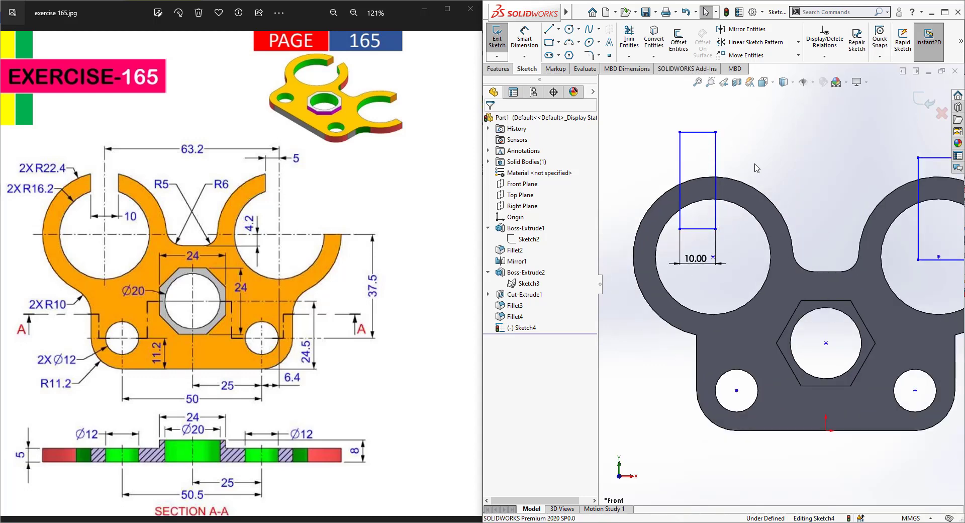
pyautogui.moveTo(695, 232); pyautogui.dragTo(713, 185, button='middle')
pyautogui.rightClick(714, 186)
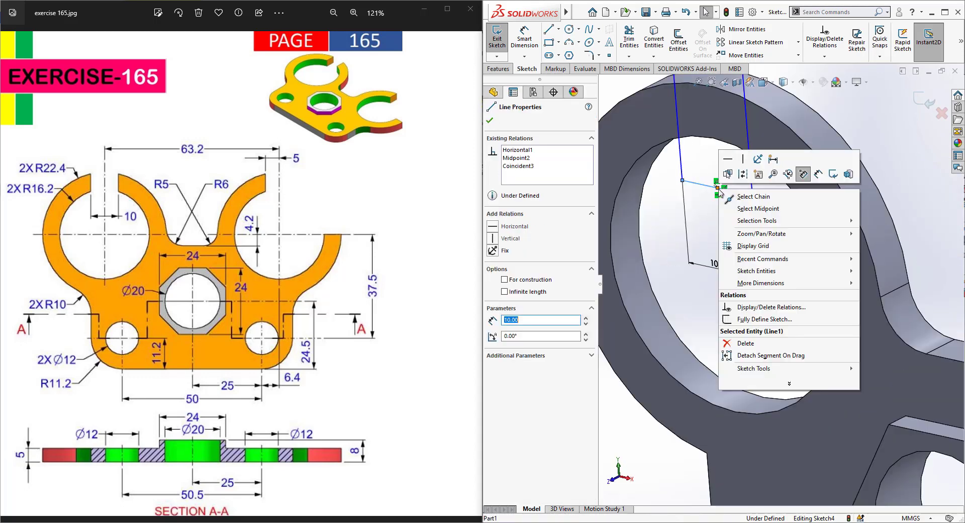
pyautogui.click(758, 210)
pyautogui.press('Escape')
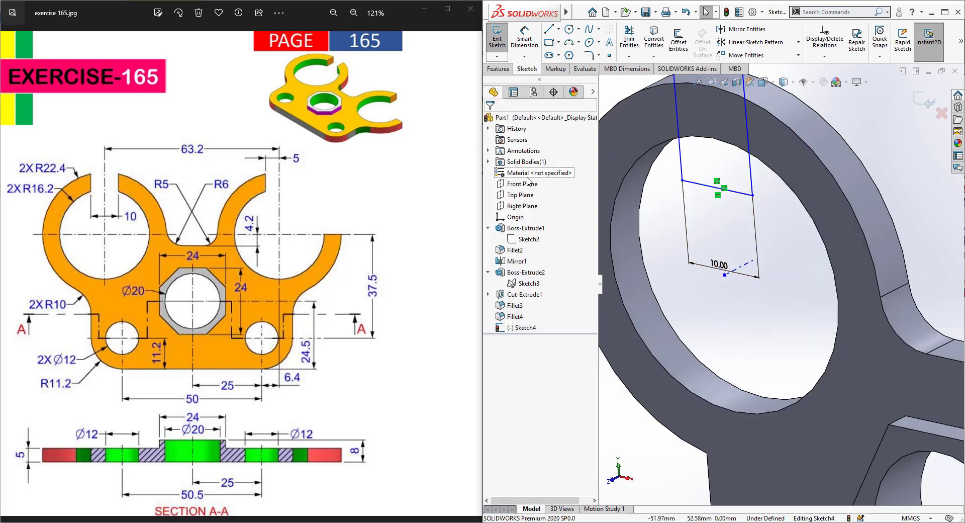
# - Make the midpoint of the left rectangle's bottom edge coincident with the left ring's hole axis
pyautogui.rightClick(709, 189)
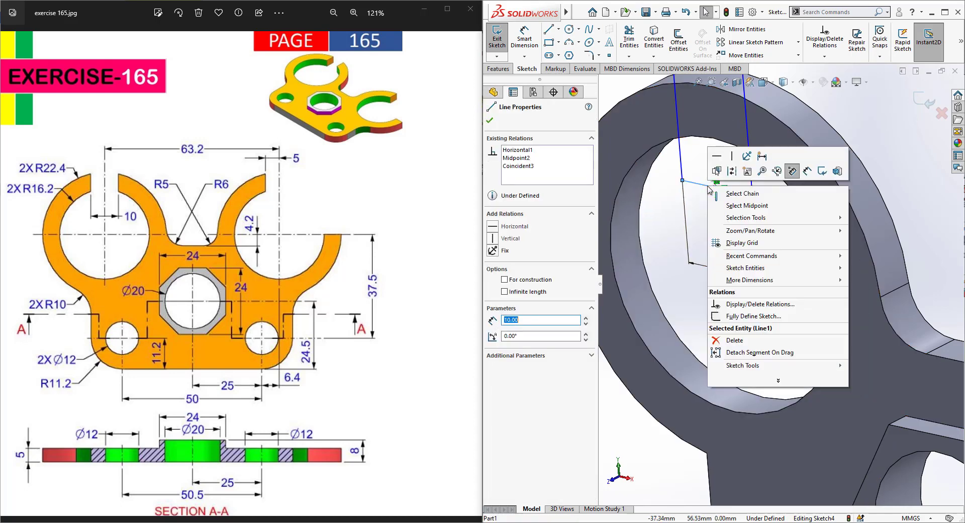
pyautogui.click(740, 206)
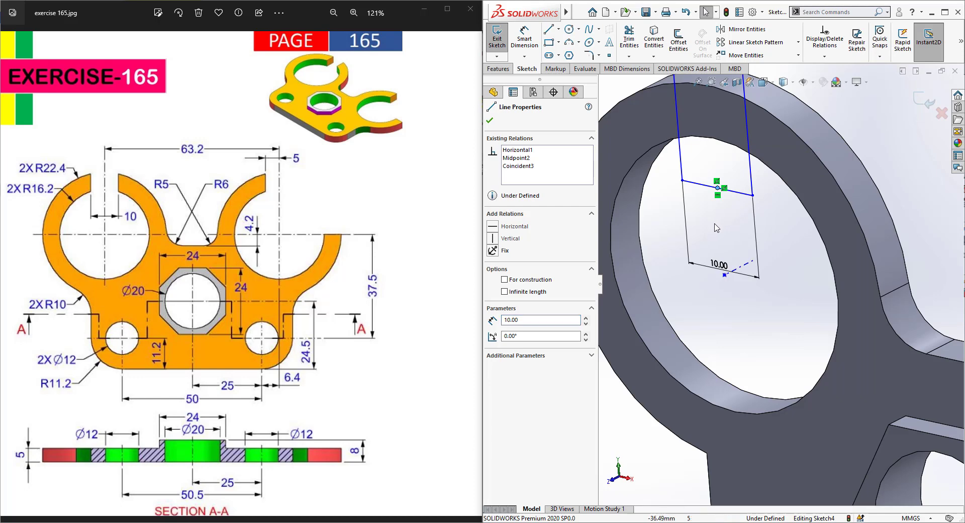
pyautogui.keyDown('ctrl'); pyautogui.click(743, 272); pyautogui.keyUp('ctrl')
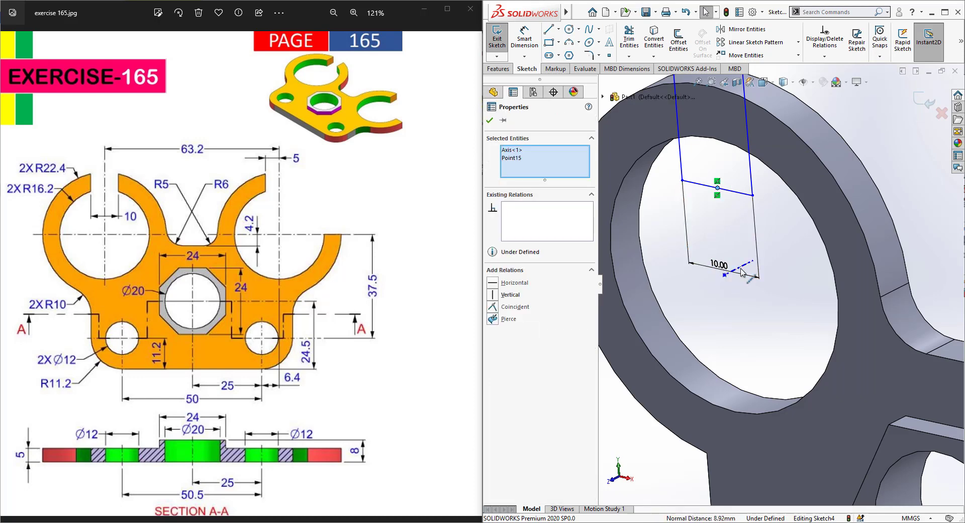
pyautogui.click(494, 307)
# - Make the left rectangle's top edge tangent to the left ring's outer edge
pyautogui.scroll(3, 773, 292)
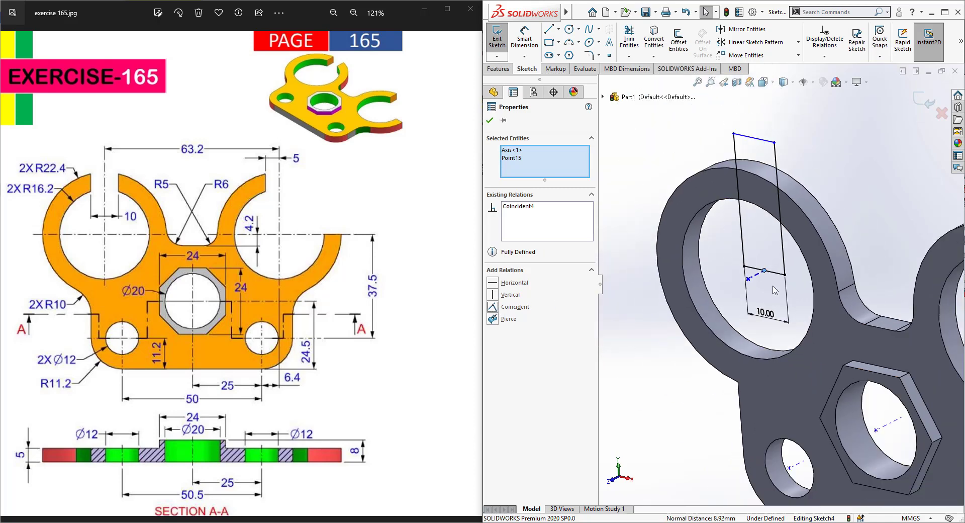
pyautogui.moveTo(794, 275)
pyautogui.mouseDown(button='middle')
pyautogui.moveTo(810, 259)
pyautogui.moveTo(809, 267)
pyautogui.mouseUp(button='middle')
pyautogui.click(748, 143)
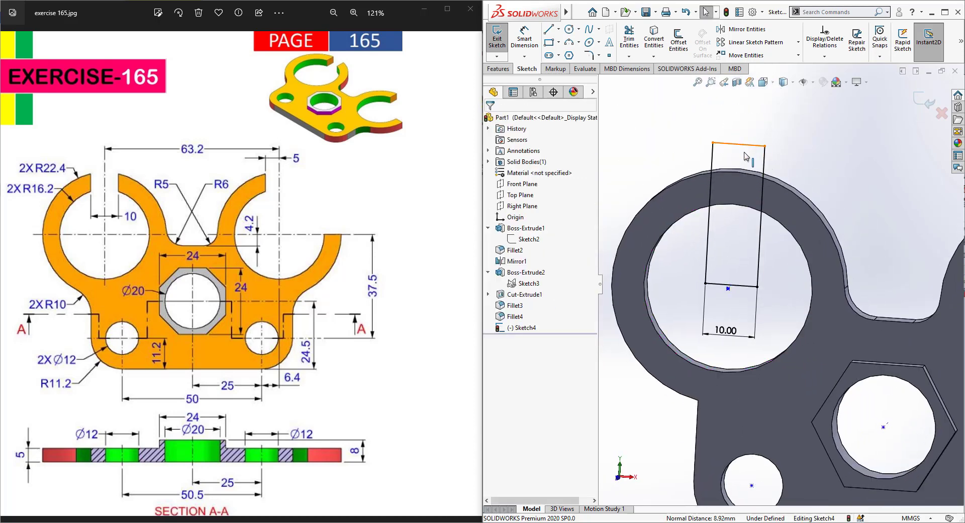
pyautogui.click(746, 154)
pyautogui.keyDown('ctrl'); pyautogui.click(748, 170); pyautogui.keyUp('ctrl')
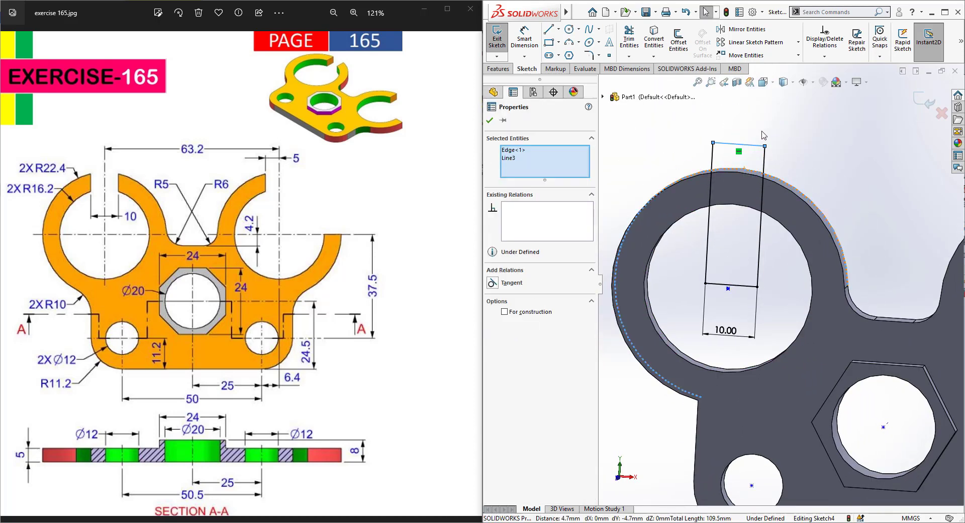
pyautogui.click(492, 283)
# - Dimension the right rectangle's left edge at 5 mm from the right ring's hole axis
pyautogui.scroll(4, 805, 281)
pyautogui.scroll(-3, 869, 275)
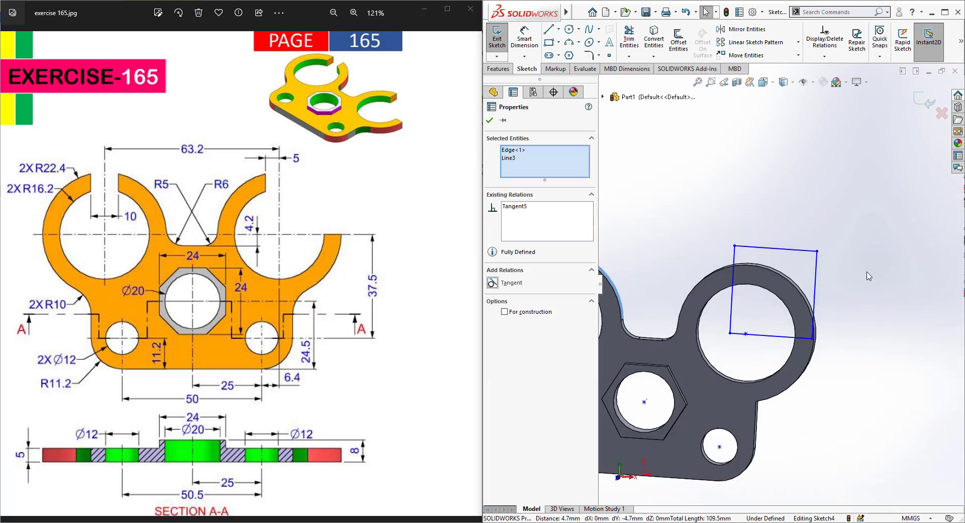
pyautogui.click(526, 41)
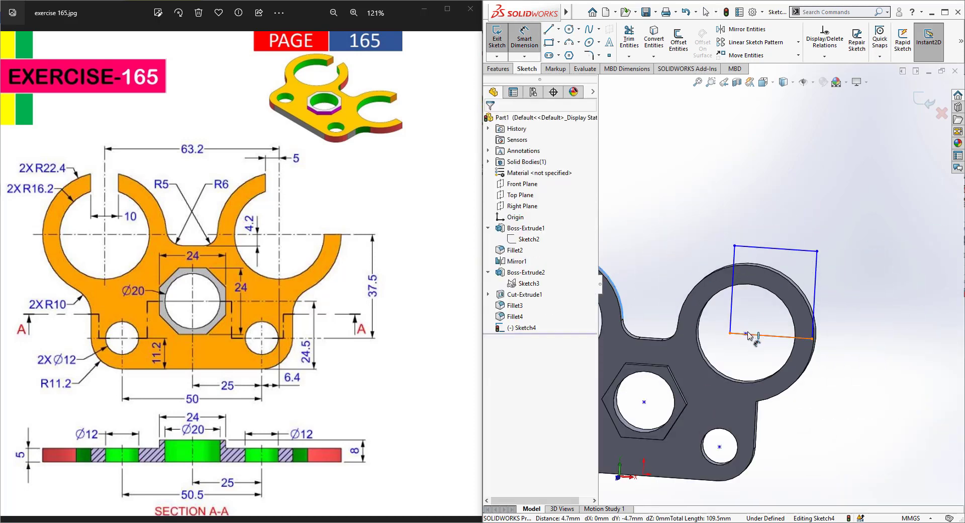
pyautogui.moveTo(749, 330); pyautogui.dragTo(738, 344, button='middle')
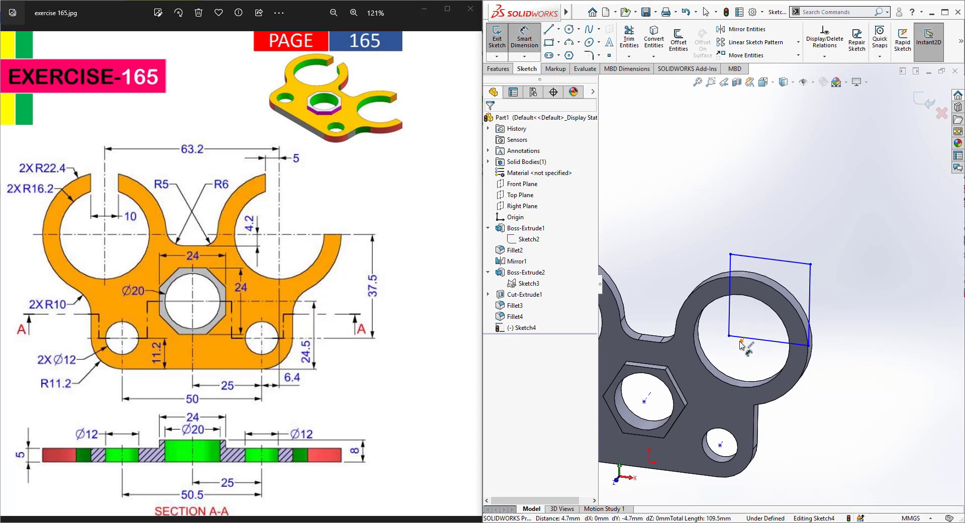
pyautogui.click(734, 235)
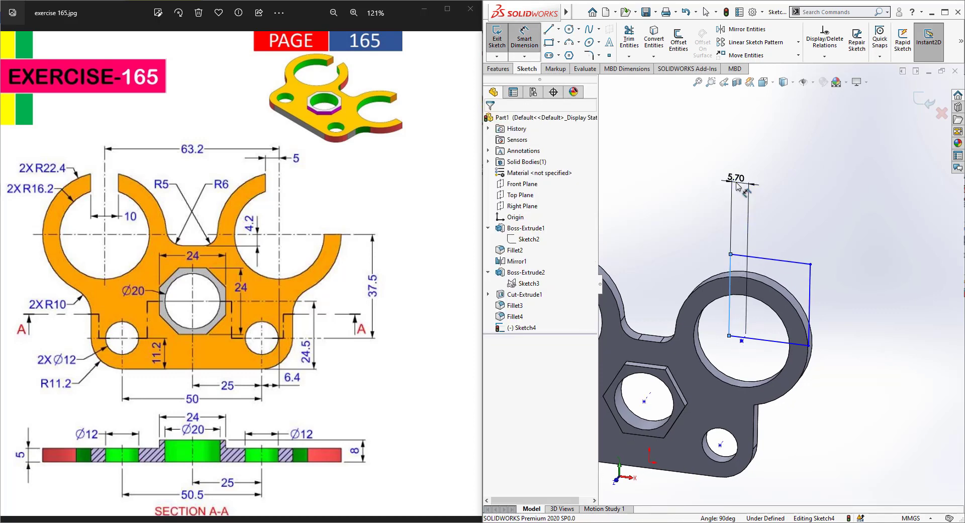
pyautogui.click(736, 180)
pyautogui.press('Return')
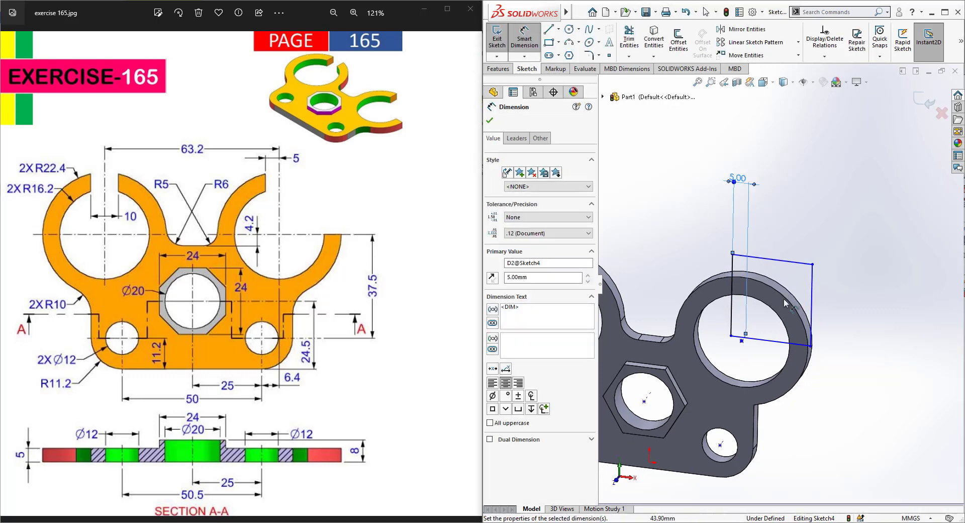
pyautogui.click(744, 339)
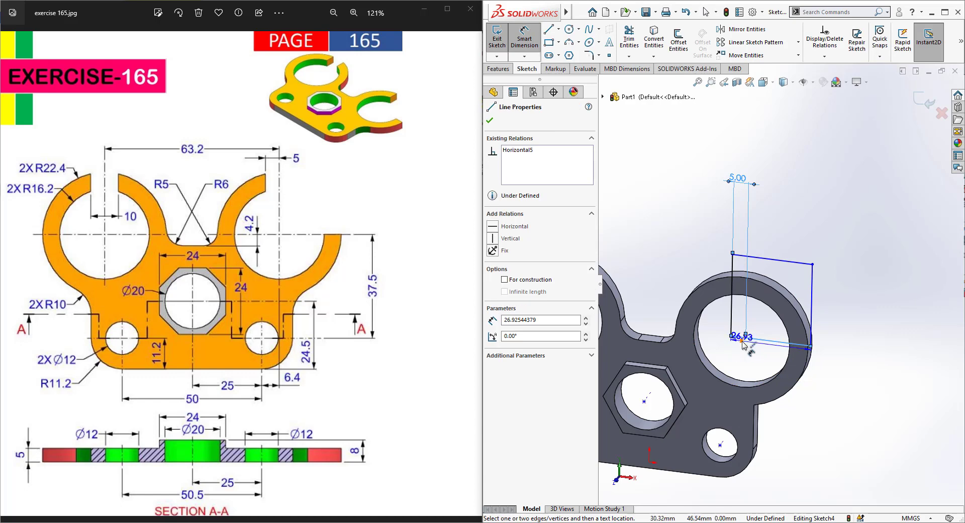
pyautogui.press('Escape')
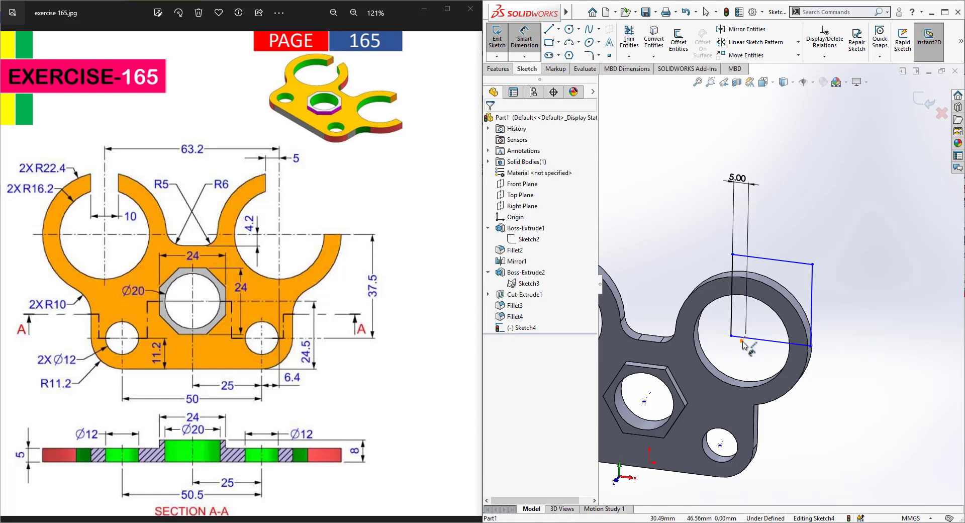
pyautogui.click(742, 342)
pyautogui.press('Escape')
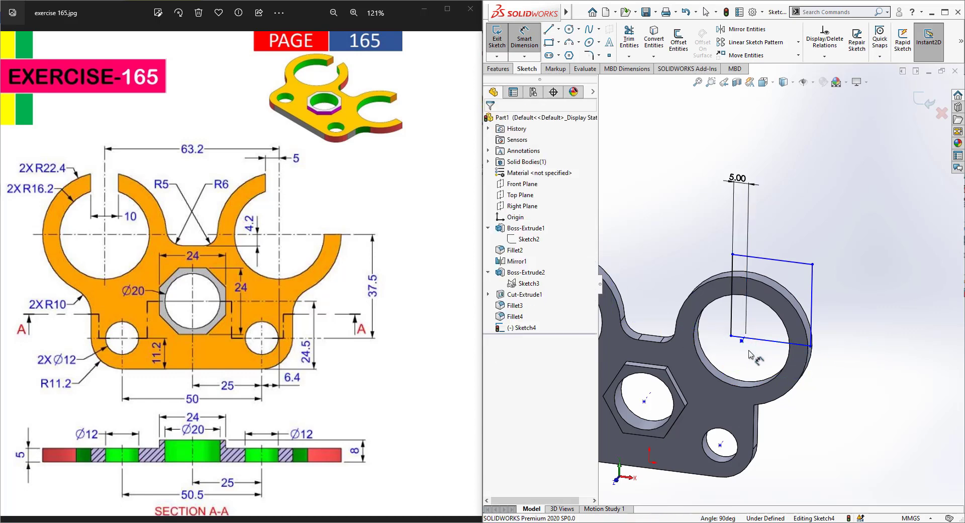
# - End the dimensioning and make the right rectangle's bottom edge coincident with the right ring's hole axis
pyautogui.press('Escape')
pyautogui.keyDown('ctrl'); pyautogui.click(756, 344); pyautogui.keyUp('ctrl')
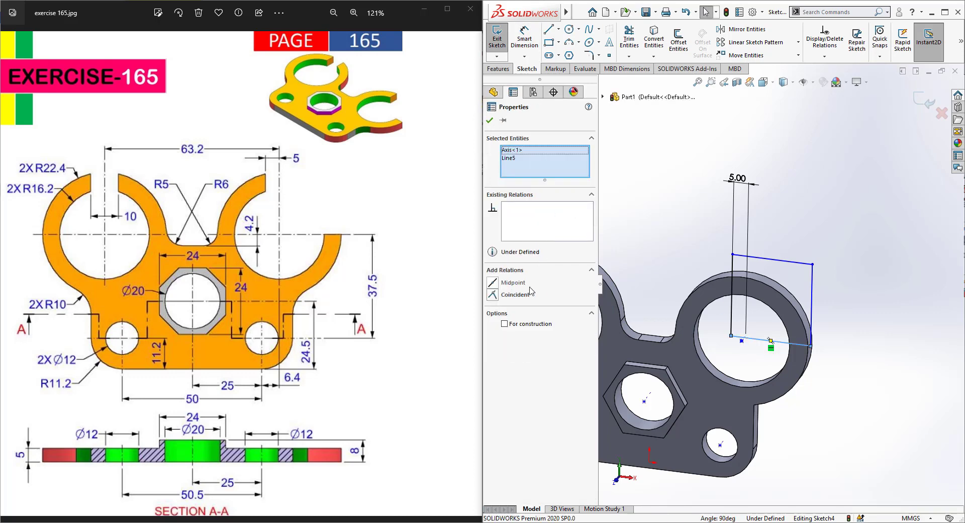
pyautogui.click(499, 296)
pyautogui.moveTo(741, 283)
pyautogui.mouseDown(button='middle')
pyautogui.moveTo(749, 254)
pyautogui.moveTo(752, 268)
pyautogui.mouseUp(button='middle')
pyautogui.press('Escape')
# - Make the right rectangle's right and top edges tangent to the right ring's outer edge
pyautogui.click(815, 292)
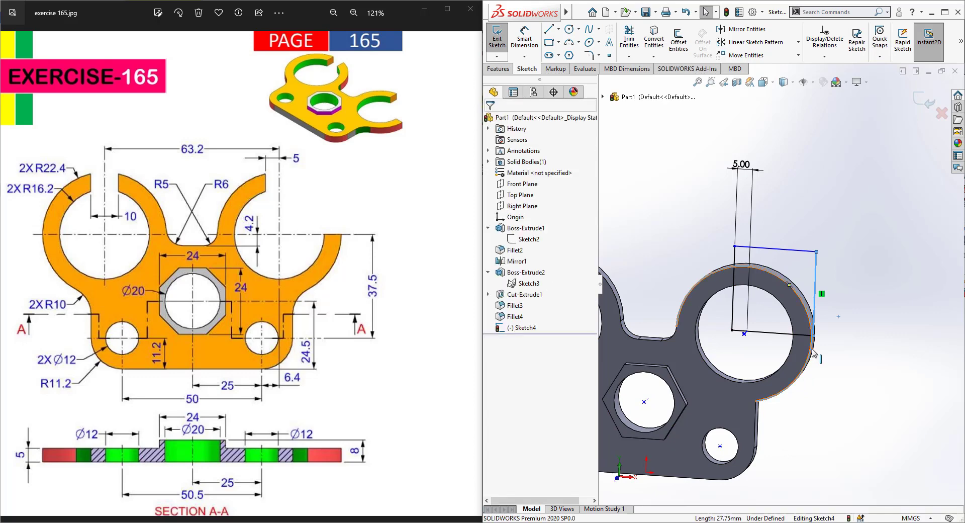
pyautogui.keyDown('ctrl'); pyautogui.click(814, 318); pyautogui.keyUp('ctrl')
pyautogui.click(833, 304)
pyautogui.moveTo(804, 274); pyautogui.dragTo(759, 267, button='middle')
pyautogui.click(761, 260)
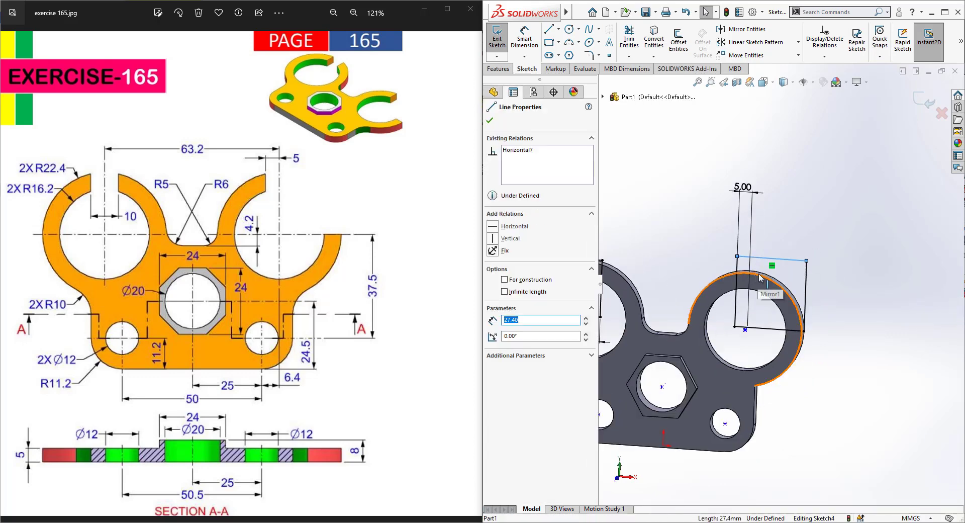
pyautogui.keyDown('ctrl'); pyautogui.click(760, 274); pyautogui.keyUp('ctrl')
pyautogui.click(790, 231)
pyautogui.scroll(3, 803, 231)
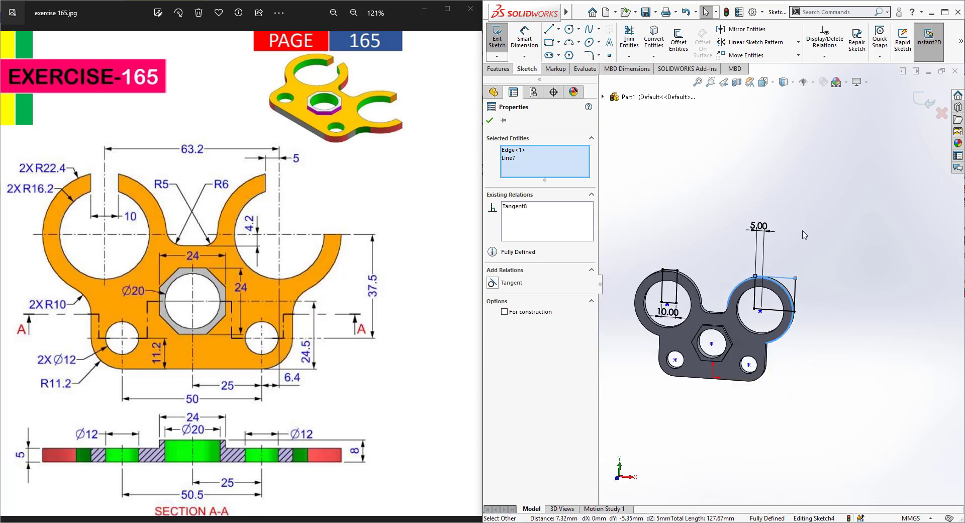
pyautogui.click(803, 230)
# - Finish the sketch and cut-extrude both rectangles through the rings in the reversed direction with the Up To Next end condition
pyautogui.moveTo(803, 231); pyautogui.dragTo(785, 252, button='middle')
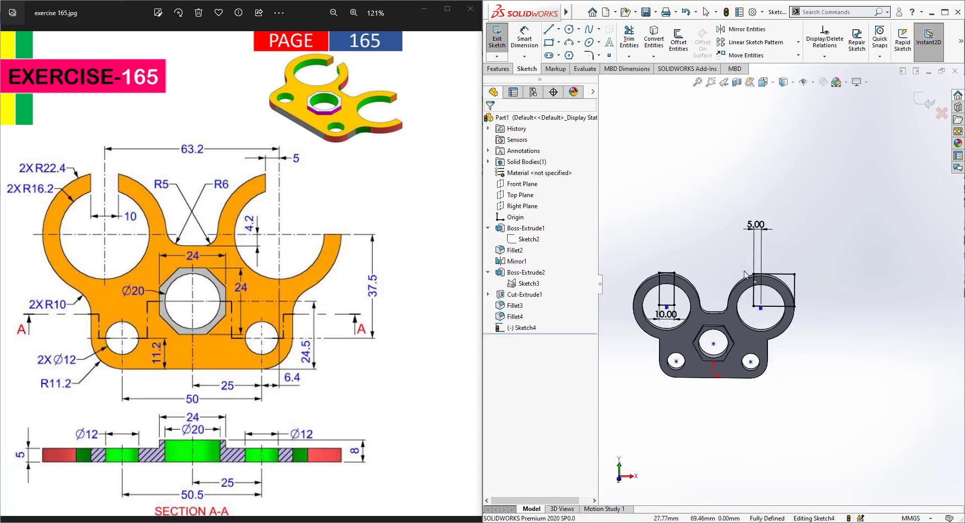
pyautogui.click(497, 38)
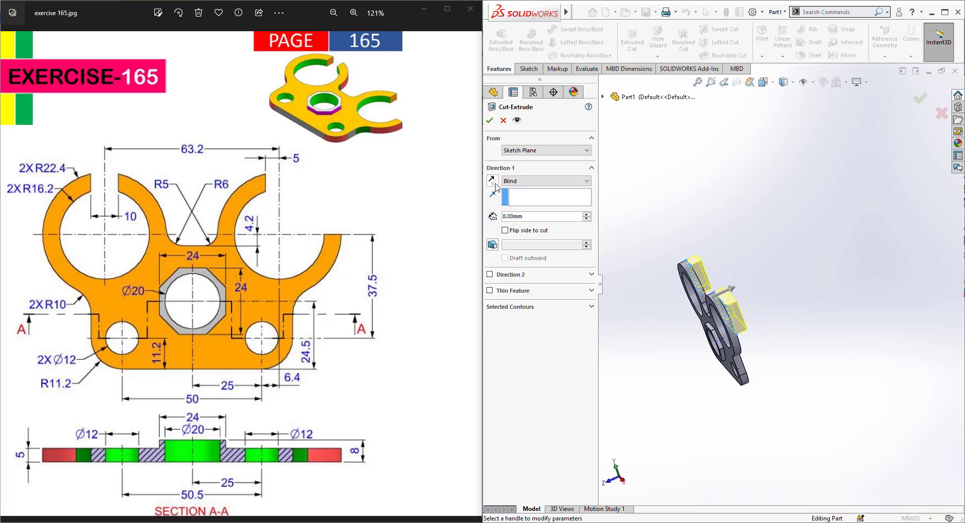
pyautogui.click(494, 184)
pyautogui.click(533, 181)
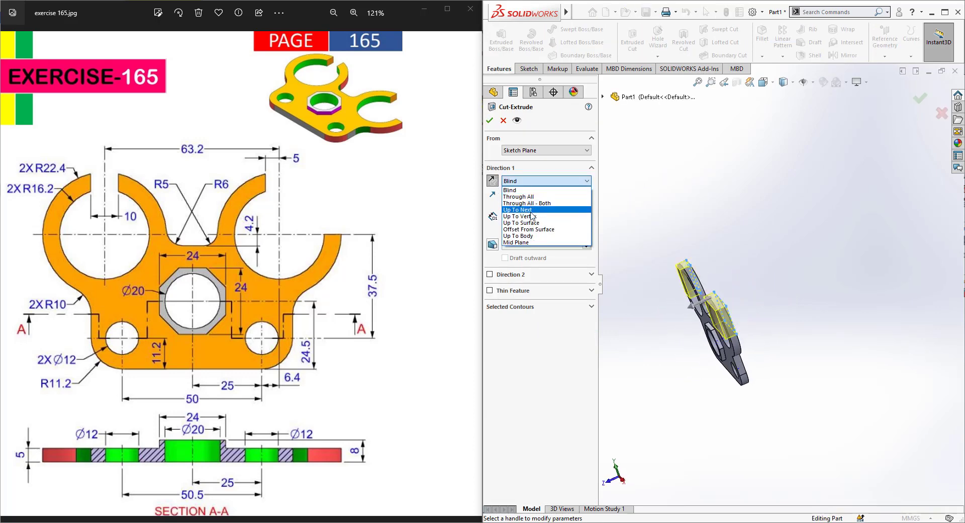
pyautogui.click(518, 209)
pyautogui.moveTo(651, 236); pyautogui.dragTo(717, 211, button='middle')
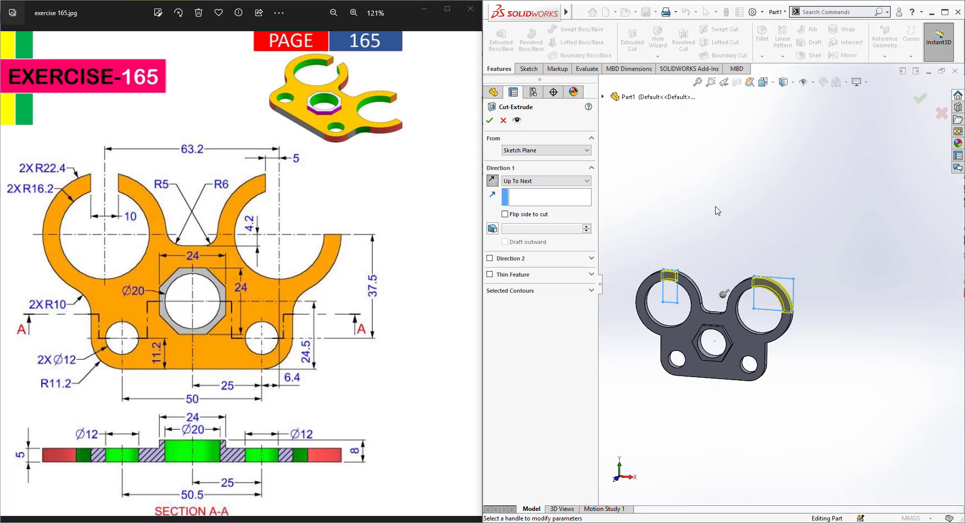
pyautogui.click(489, 122)
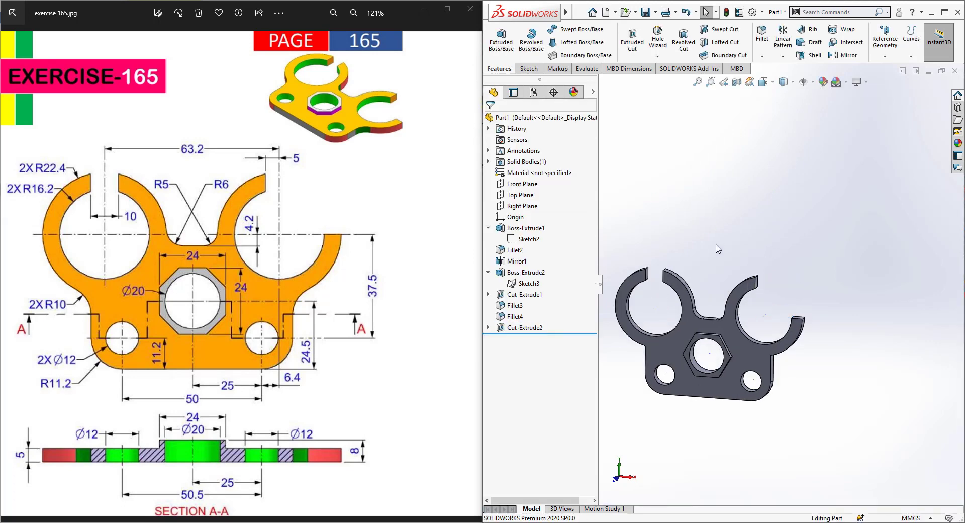
pyautogui.scroll(-2, 718, 249)
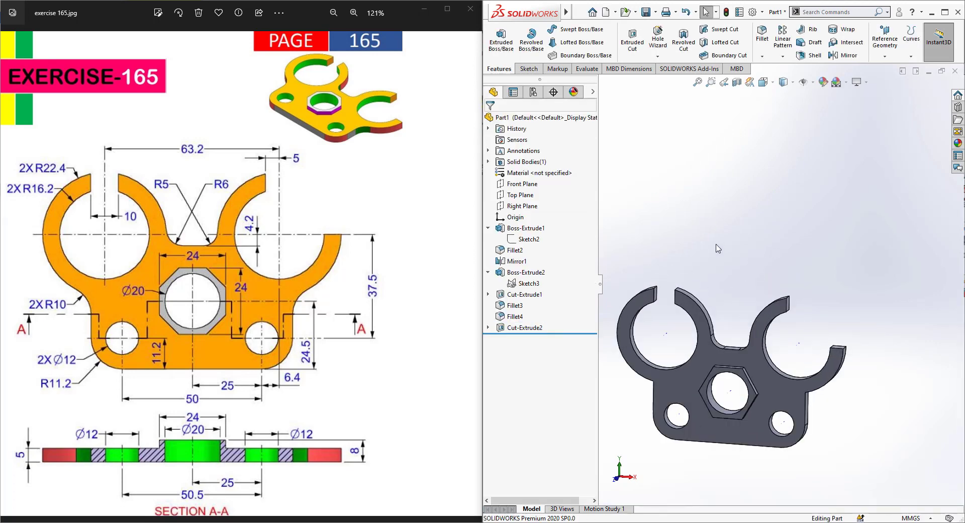
pyautogui.scroll(1, 718, 248)
pyautogui.scroll(-1, 718, 249)
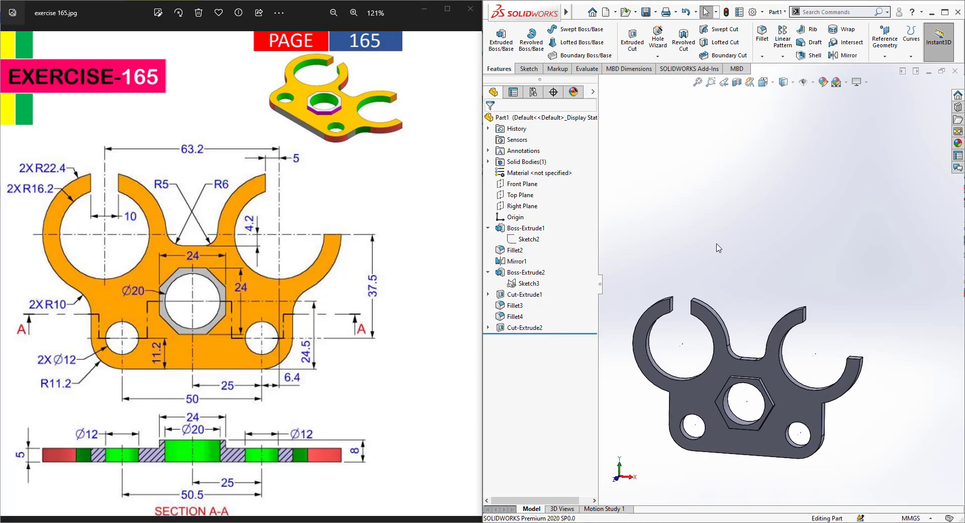